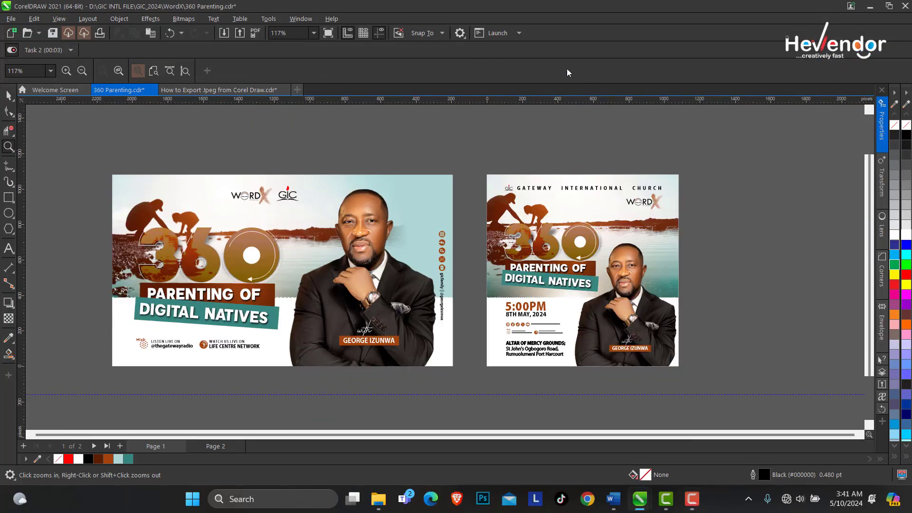
# Zoom in on the square flyer and try marquee selections on both flyer pages
pyautogui.moveTo(484, 169); pyautogui.dragTo(684, 378)
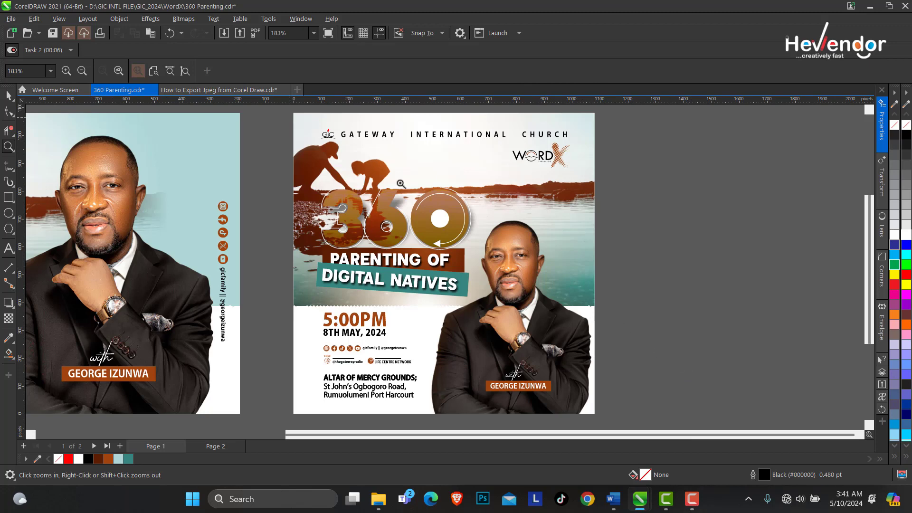
pyautogui.moveTo(295, 114); pyautogui.dragTo(629, 411)
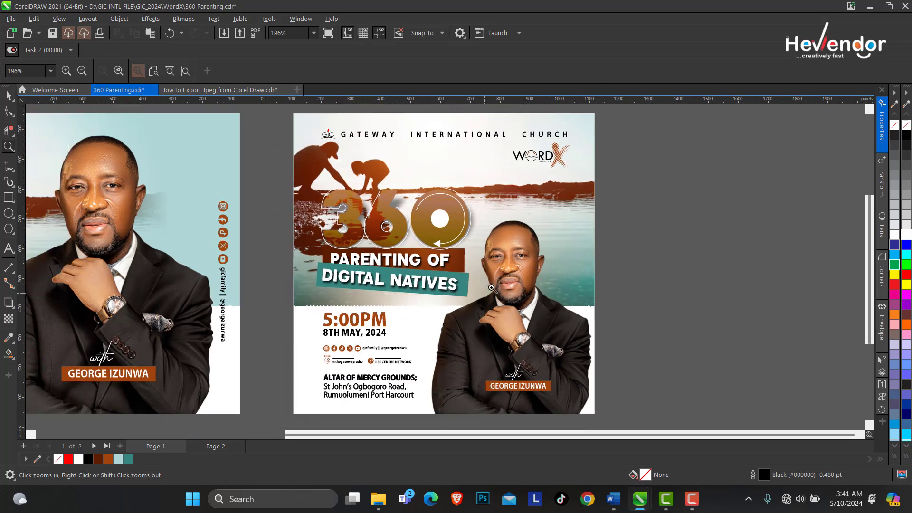
pyautogui.rightClick(491, 287)
pyautogui.press('space')
pyautogui.moveTo(477, 166); pyautogui.dragTo(702, 380)
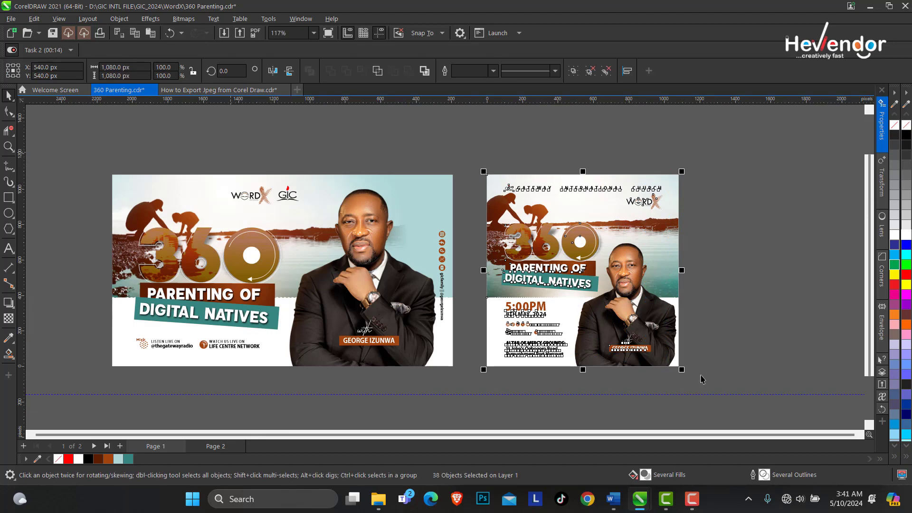
pyautogui.moveTo(459, 155); pyautogui.dragTo(116, 379)
pyautogui.moveTo(101, 154); pyautogui.dragTo(470, 380)
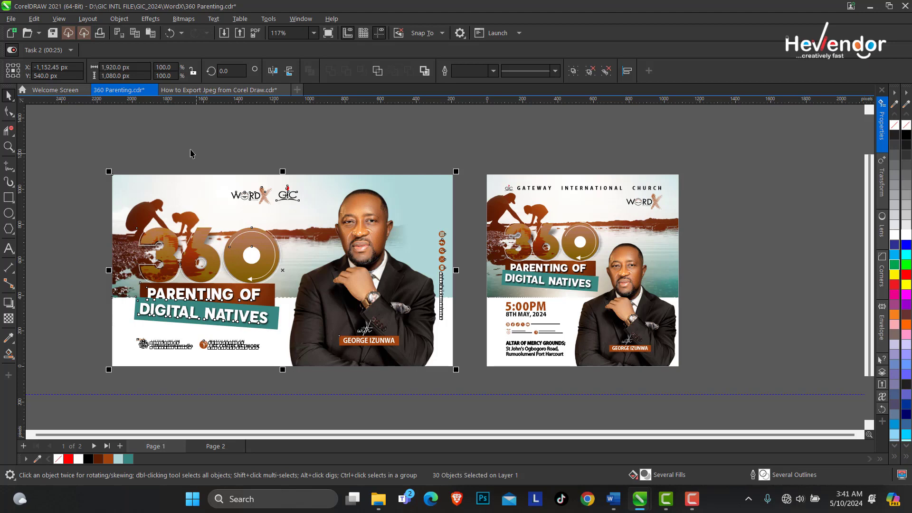
# At 152% zoom, marquee-select all 38 objects on the square flyer and group them
pyautogui.click(9, 147)
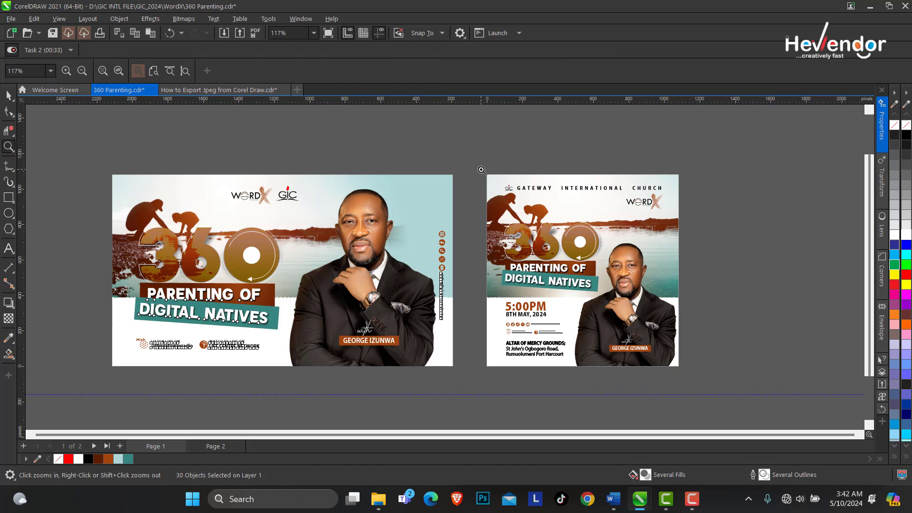
pyautogui.click(481, 169)
pyautogui.press('space')
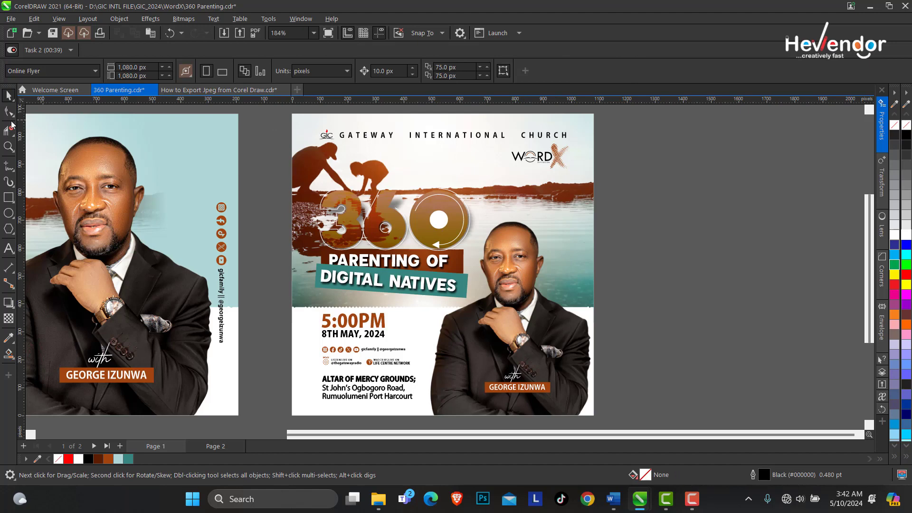
pyautogui.click(8, 146)
pyautogui.rightClick(226, 257)
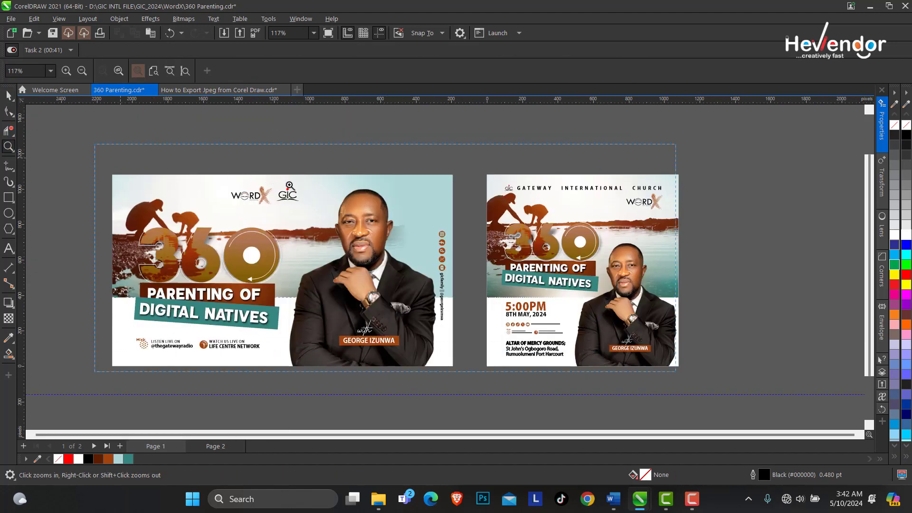
pyautogui.press('F4')
pyautogui.press('space')
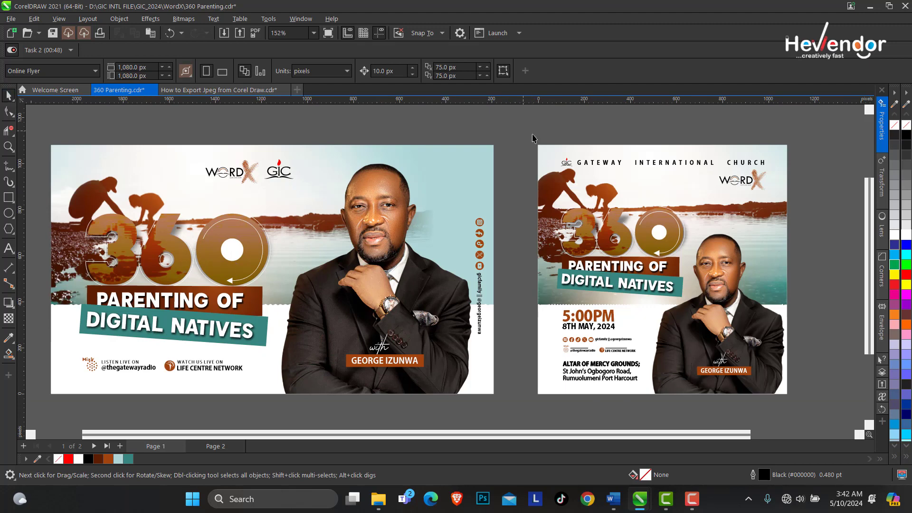
pyautogui.moveTo(532, 138); pyautogui.dragTo(805, 407)
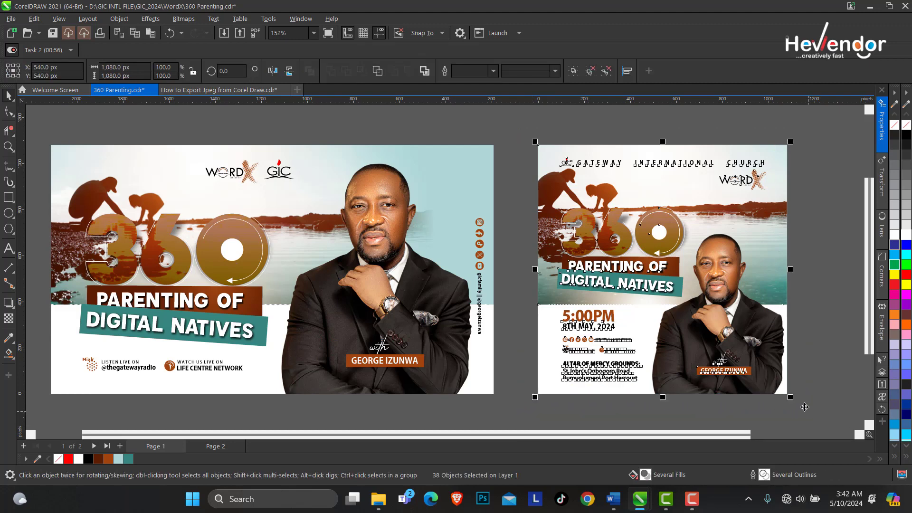
pyautogui.click(573, 71)
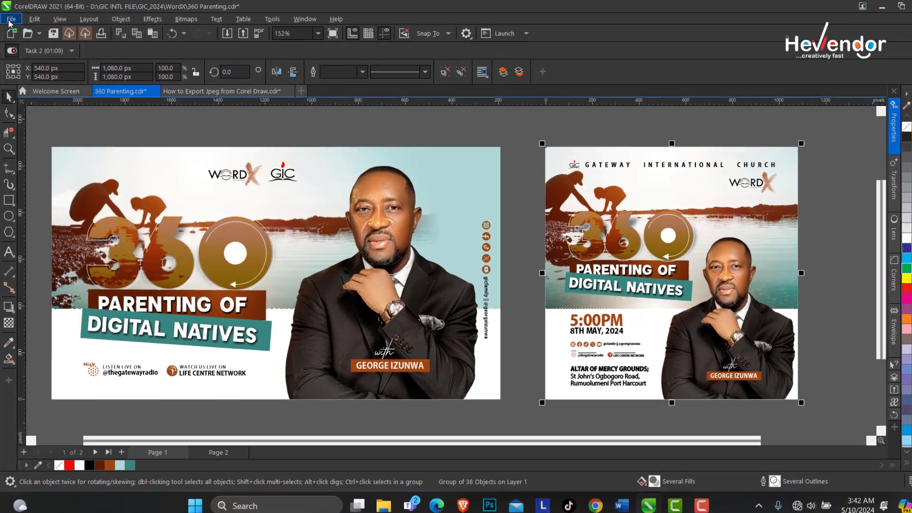
# Start exporting the grouped flyer to the Desktop as 360 Parenting.jpg, resizing and repositioning the export window
pyautogui.click(10, 20)
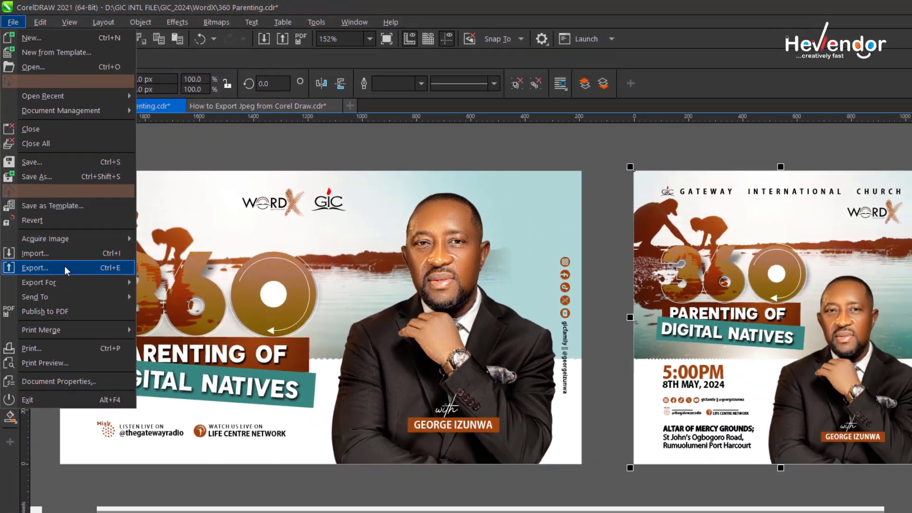
pyautogui.click(81, 334)
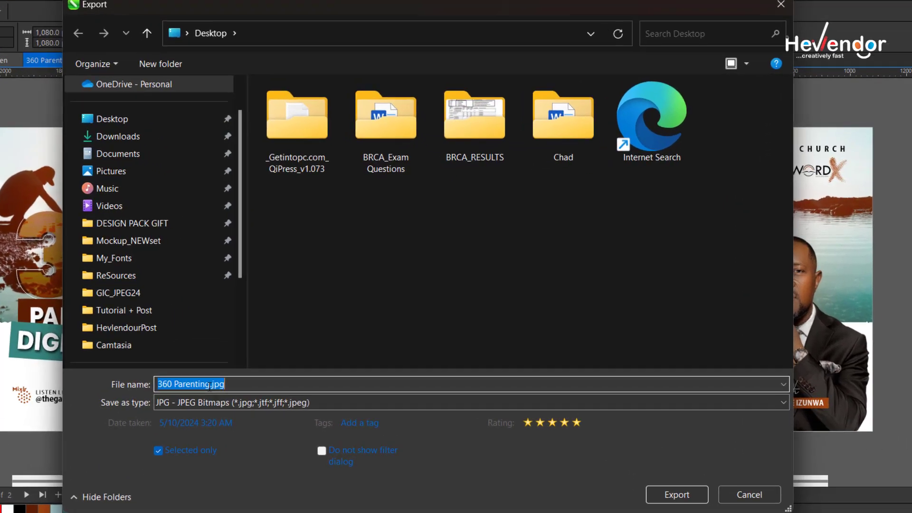
pyautogui.click(242, 357)
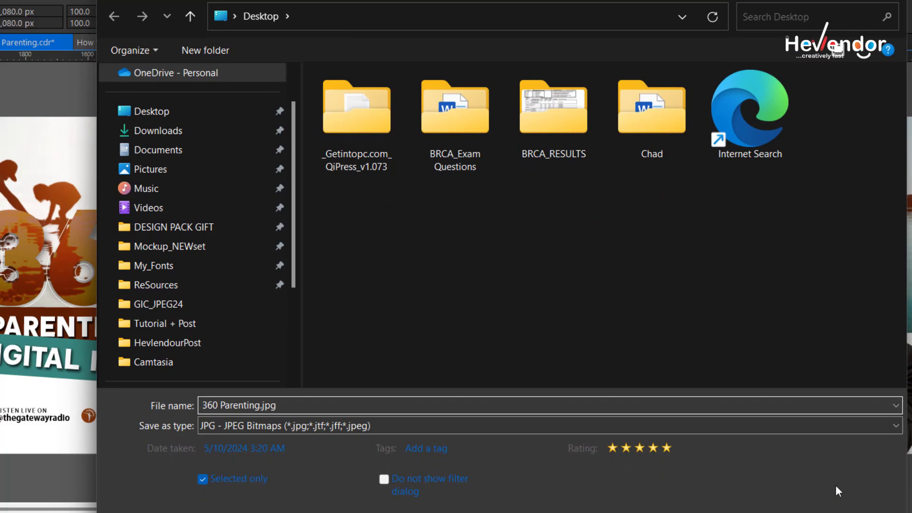
pyautogui.moveTo(862, 485); pyautogui.dragTo(801, 512)
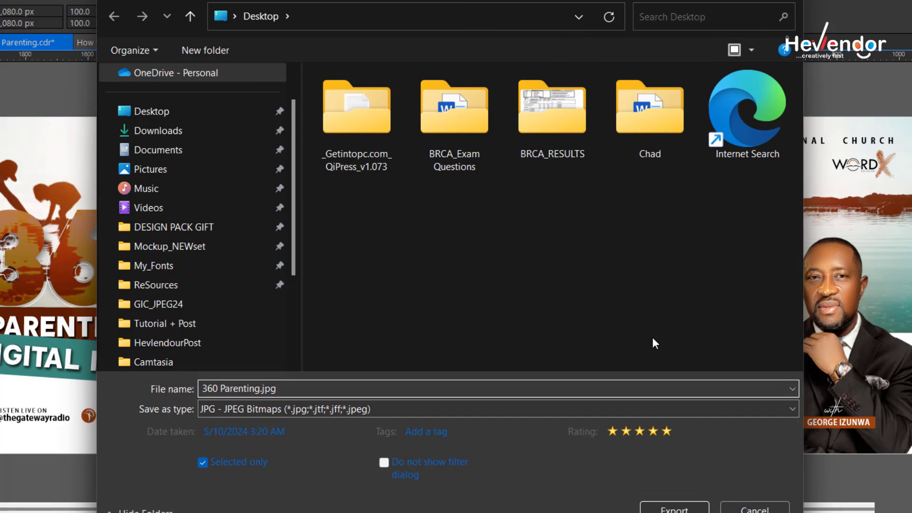
pyautogui.moveTo(501, 0); pyautogui.dragTo(408, 0)
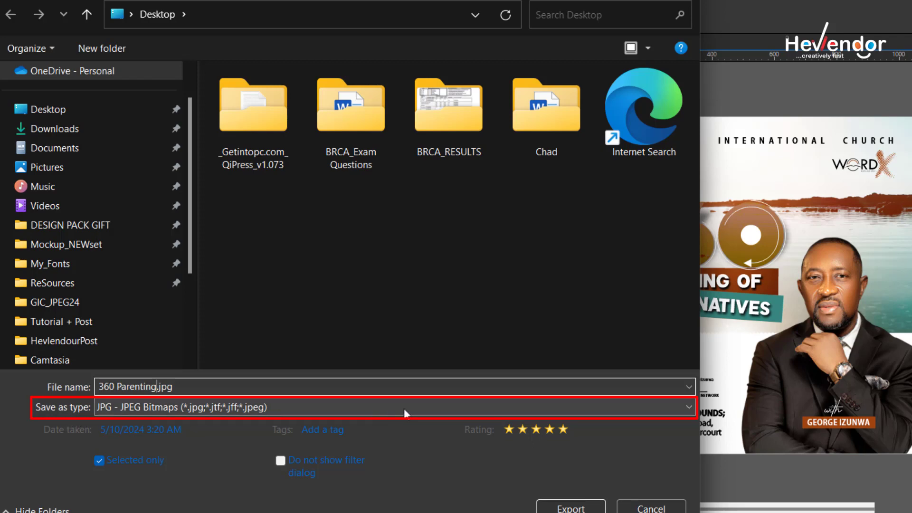
# Choose JPG - JPEG Bitmaps from the Save as type list for 360 Parenting.jpg
pyautogui.click(688, 406)
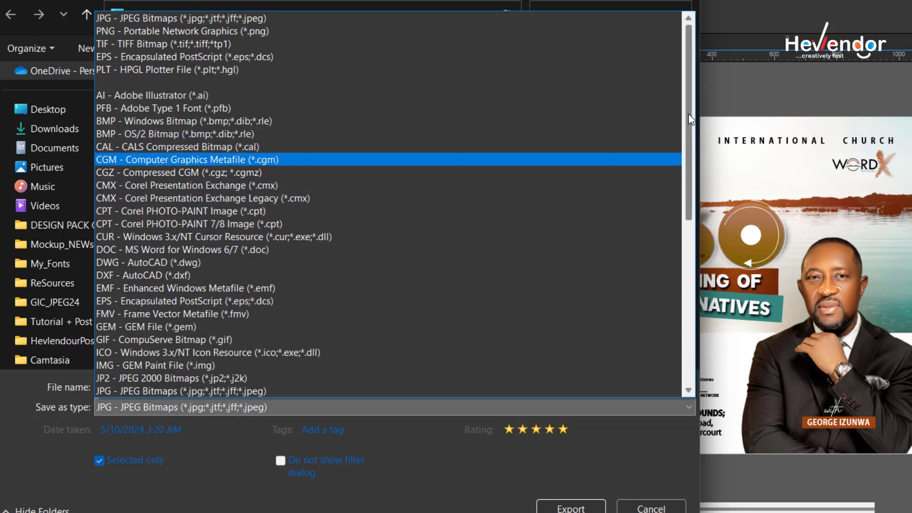
pyautogui.scroll(-2, 688, 142)
pyautogui.moveTo(690, 146); pyautogui.dragTo(684, 164)
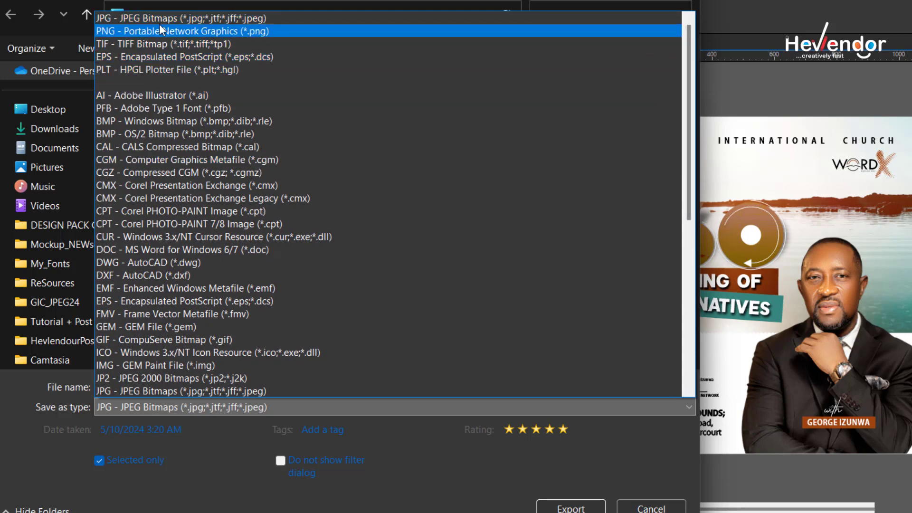
pyautogui.press('Down')
pyautogui.press('Down')
pyautogui.press('Down')
pyautogui.press('Down')
pyautogui.press('Down')
pyautogui.press('Down')
pyautogui.press('Down')
pyautogui.press('Down')
pyautogui.press('Down')
pyautogui.press('Down')
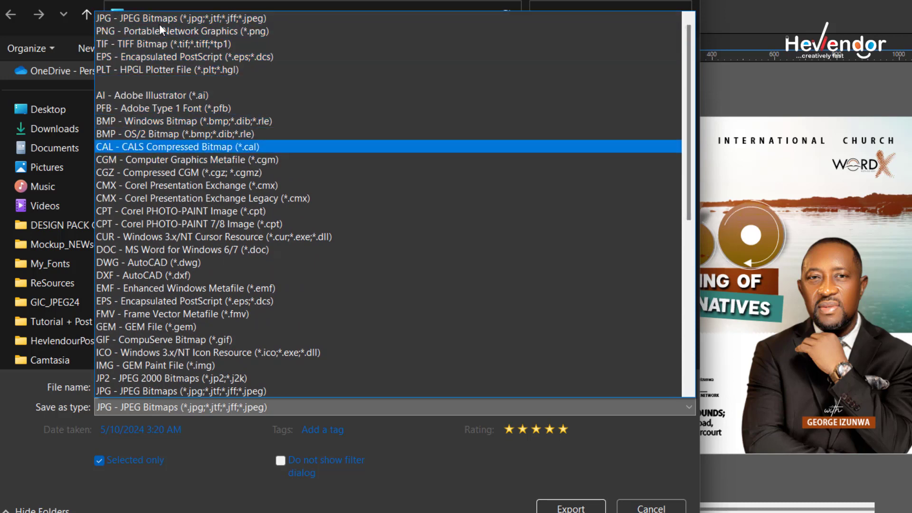
pyautogui.press('Down')
pyautogui.press('Down')
pyautogui.press('Down')
pyautogui.press('Down')
pyautogui.press('Down')
pyautogui.press('Down')
pyautogui.press('Down')
pyautogui.press('Down')
pyautogui.press('Down')
pyautogui.press('Down')
pyautogui.press('Down')
pyautogui.press('Up')
pyautogui.press('Up')
pyautogui.press('Up')
pyautogui.press('Up')
pyautogui.press('Up')
pyautogui.press('Up')
pyautogui.press('Up')
pyautogui.press('Up')
pyautogui.press('Up')
pyautogui.press('Up')
pyautogui.press('Up')
pyautogui.press('Up')
pyautogui.press('Up')
pyautogui.press('Up')
pyautogui.press('Up')
pyautogui.press('Up')
pyautogui.press('Up')
pyautogui.press('Up')
pyautogui.press('Up')
pyautogui.press('Up')
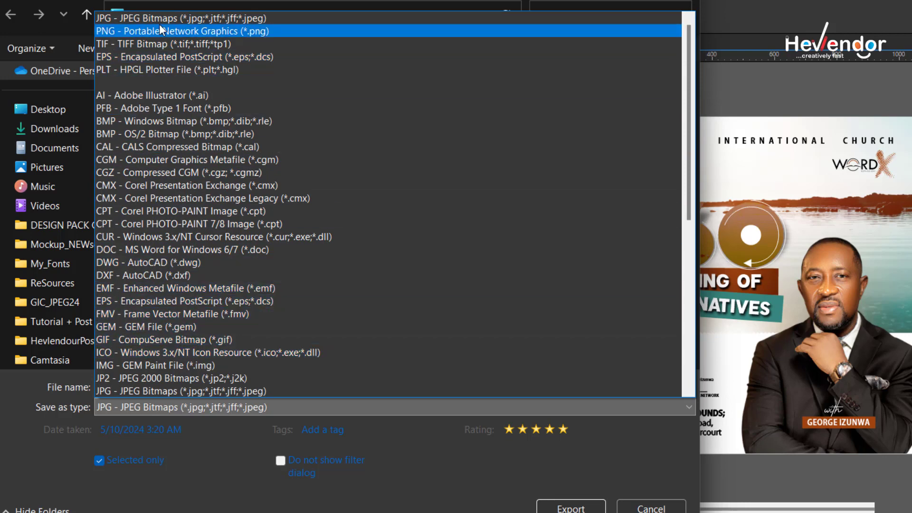
pyautogui.press('Up')
pyautogui.press('Down')
pyautogui.press('Down')
pyautogui.press('Down')
pyautogui.press('Down')
pyautogui.press('Down')
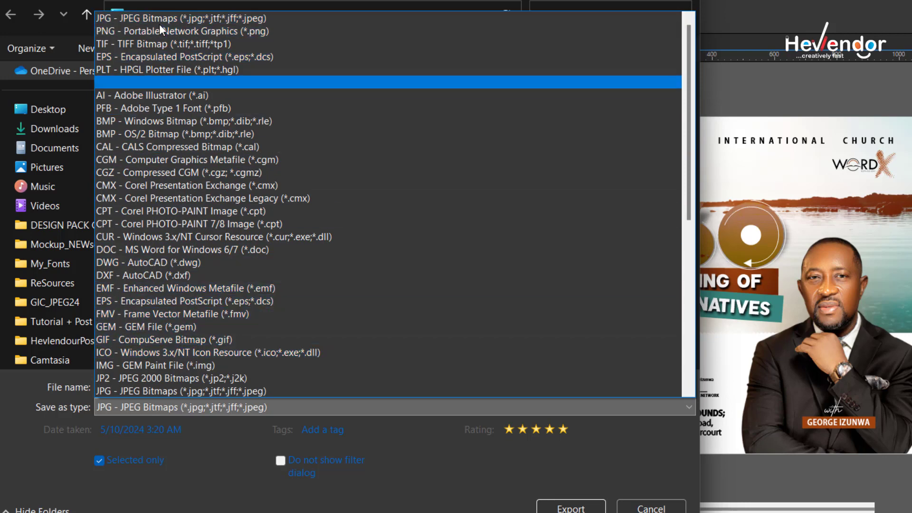
pyautogui.press('Up')
pyautogui.press('Up')
pyautogui.press('Up')
pyautogui.press('Up')
pyautogui.press('Up')
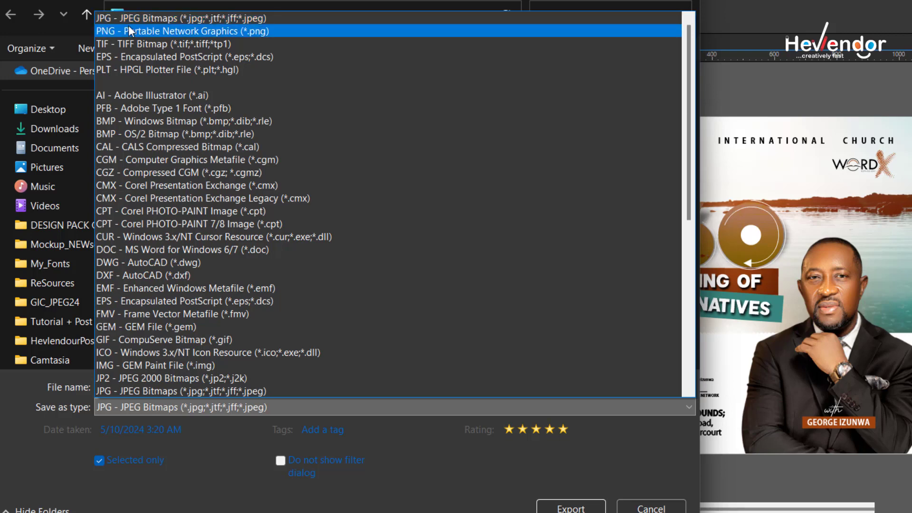
pyautogui.press('Down')
pyautogui.press('Up')
pyautogui.press('Up')
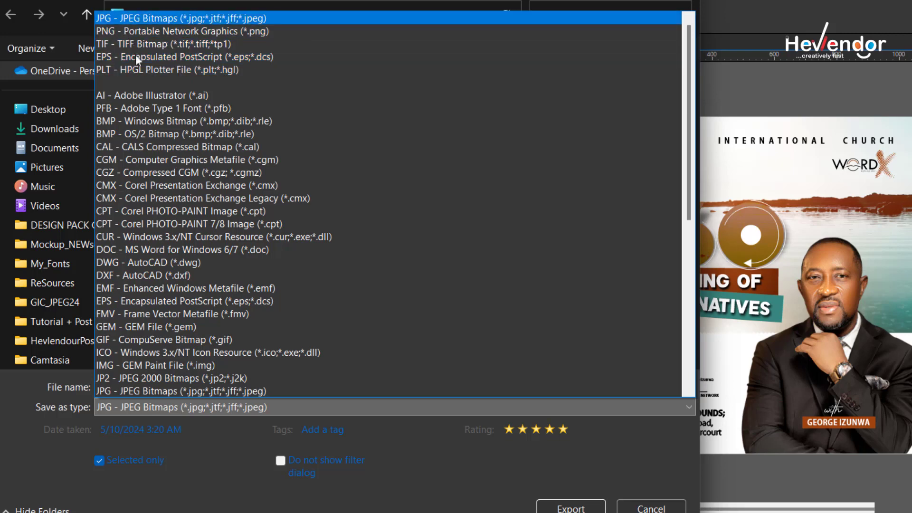
pyautogui.press('Down')
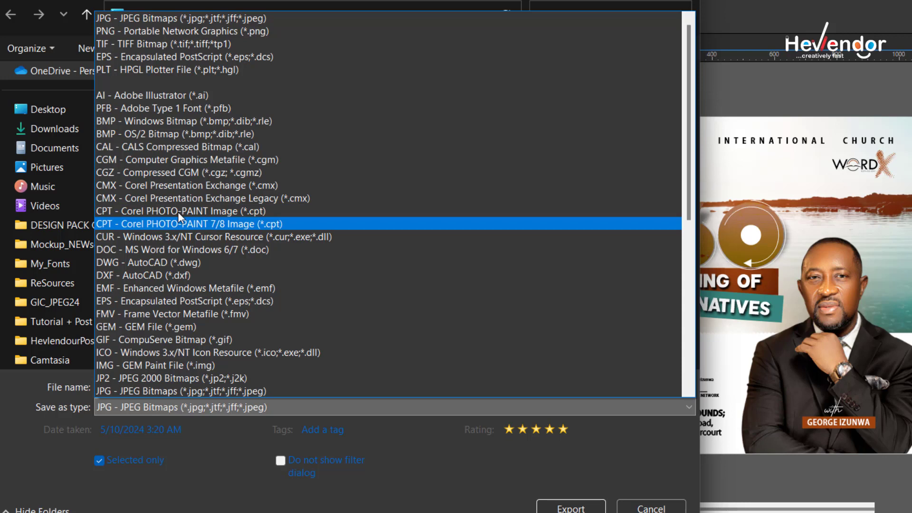
pyautogui.press('j')
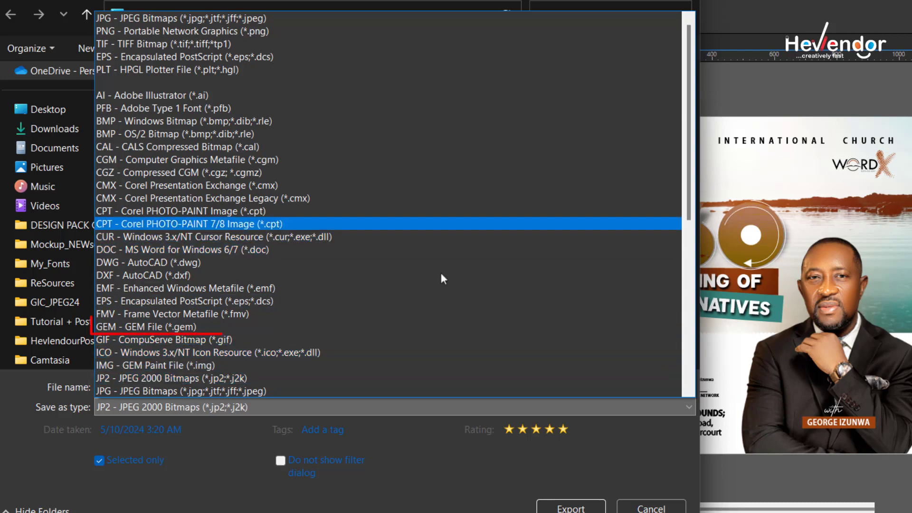
pyautogui.moveTo(685, 189); pyautogui.dragTo(685, 221)
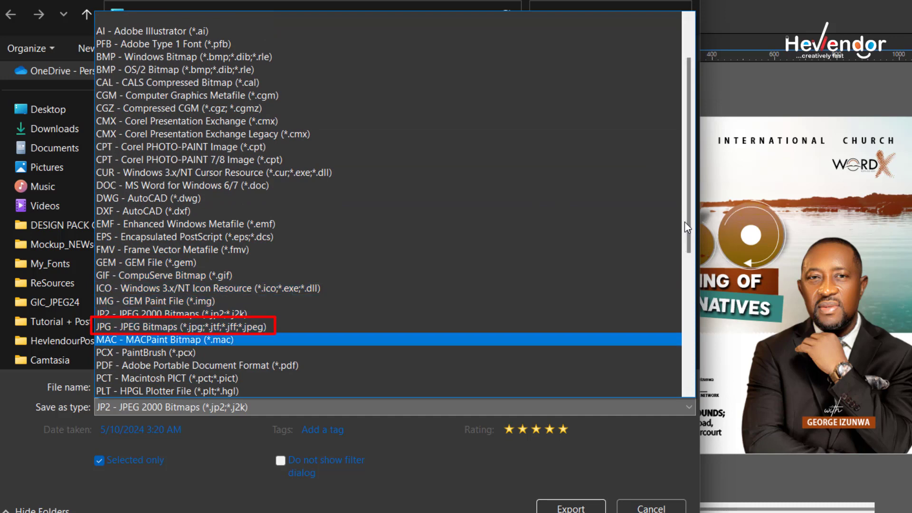
pyautogui.click(162, 327)
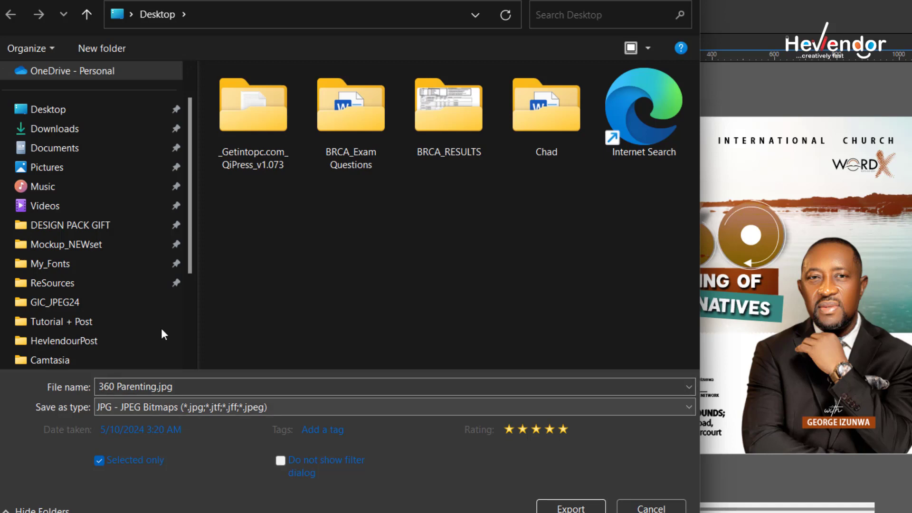
pyautogui.click(213, 433)
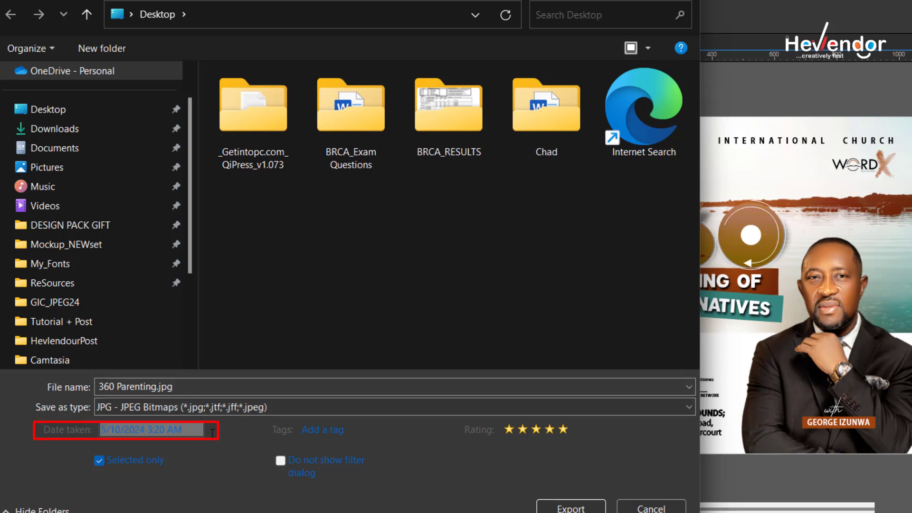
pyautogui.click(134, 431)
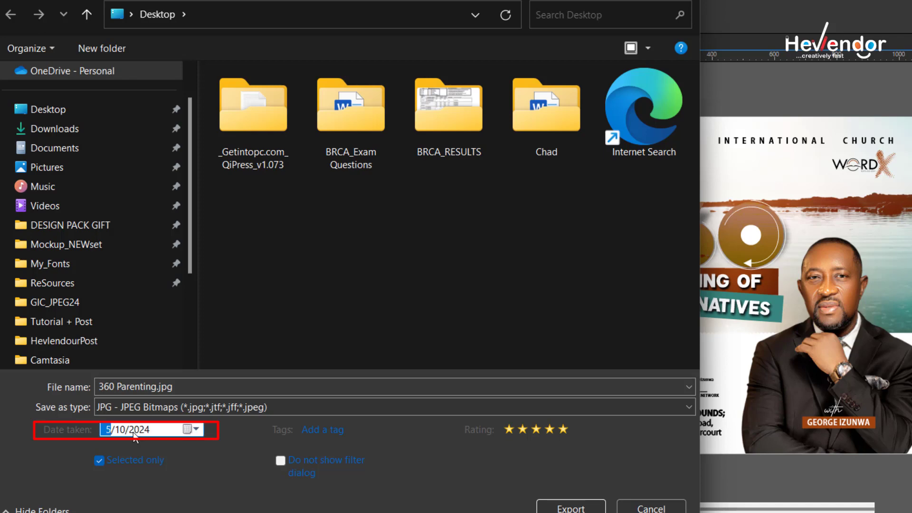
pyautogui.click(194, 429)
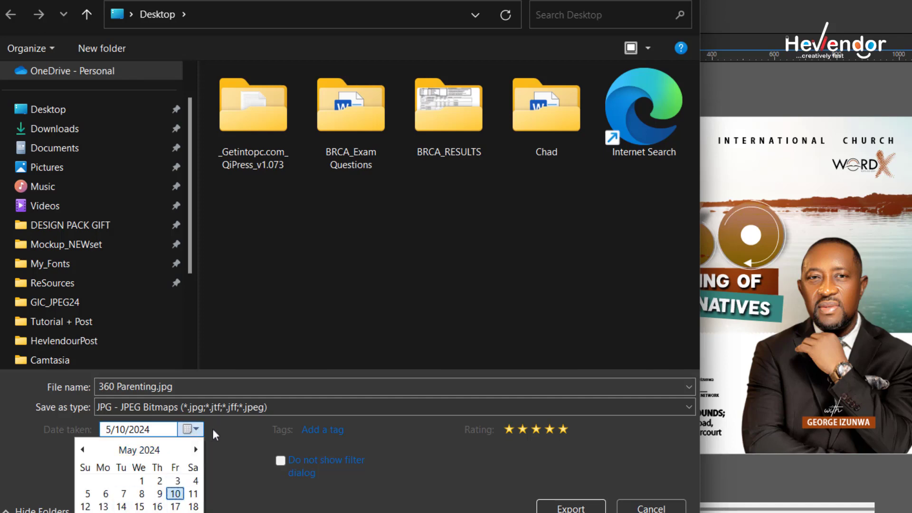
pyautogui.click(232, 428)
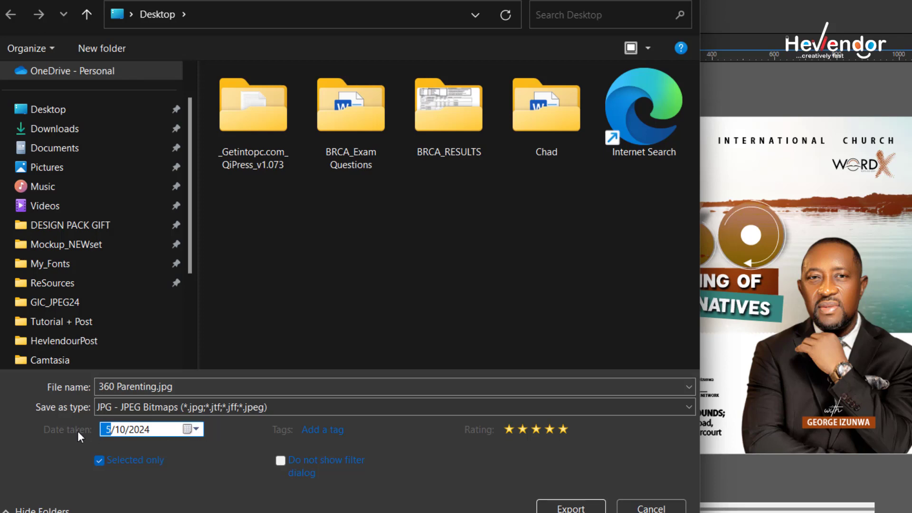
pyautogui.click(327, 430)
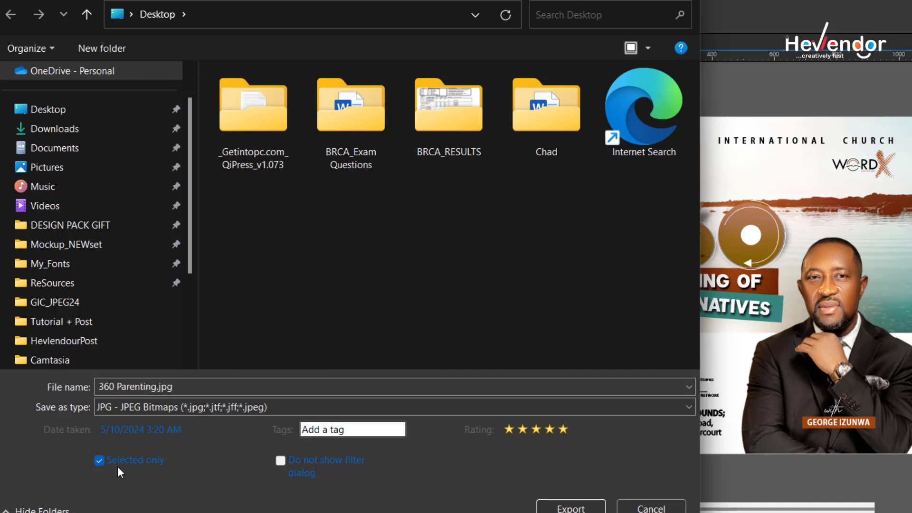
pyautogui.moveTo(237, 1); pyautogui.dragTo(278, 5)
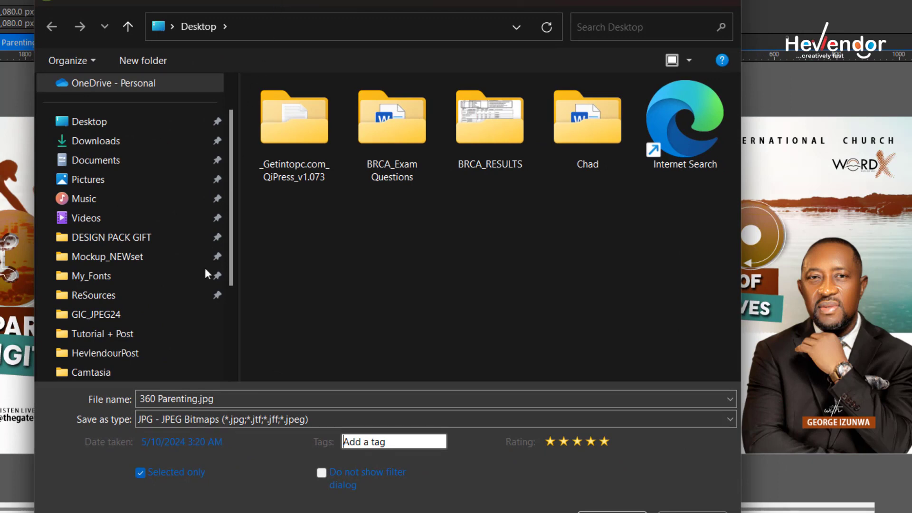
pyautogui.click(140, 472)
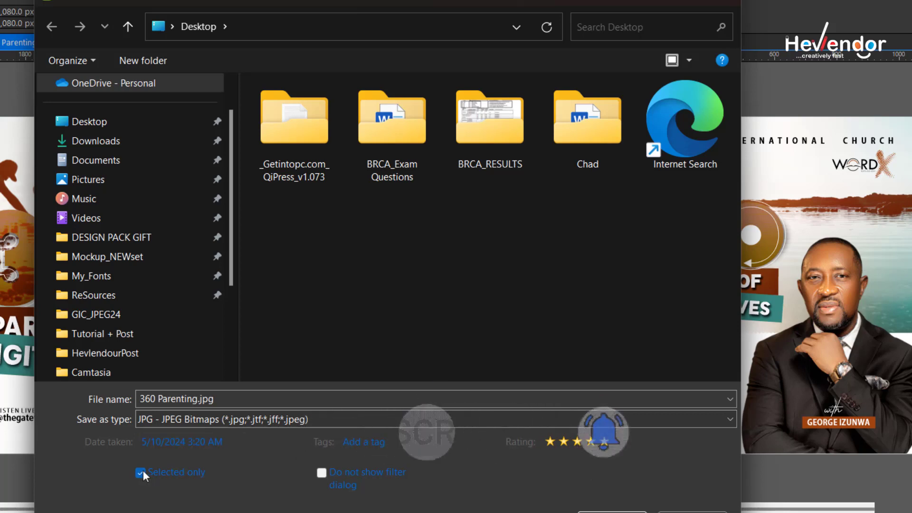
pyautogui.click(203, 437)
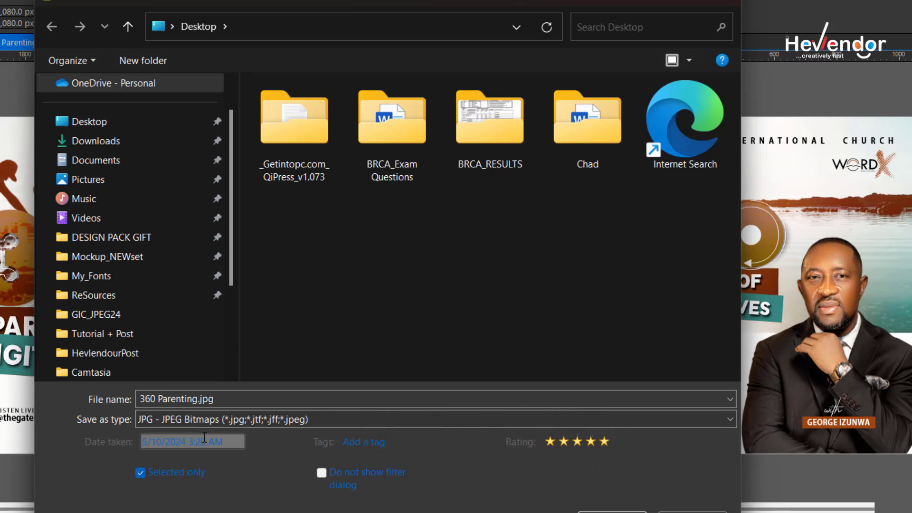
pyautogui.click(180, 457)
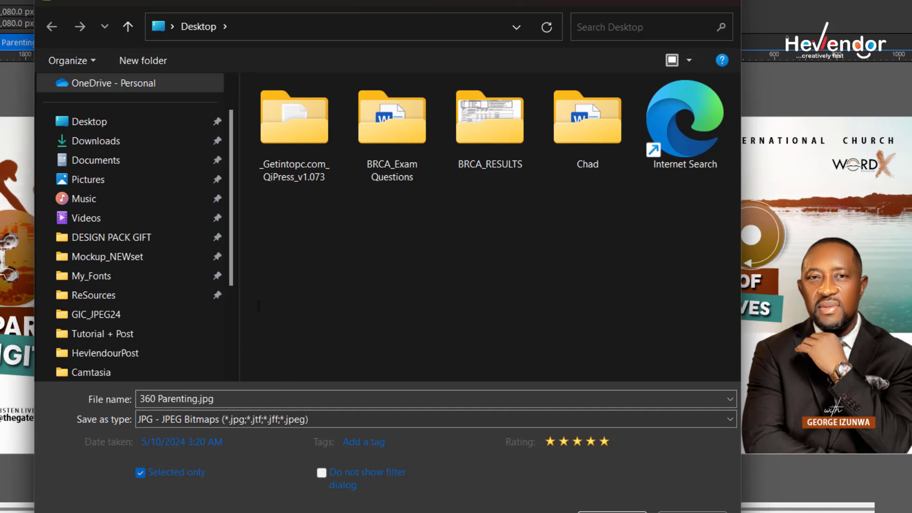
# Browse the Desktop and Downloads folders as possible save locations
pyautogui.scroll(1, 233, 200)
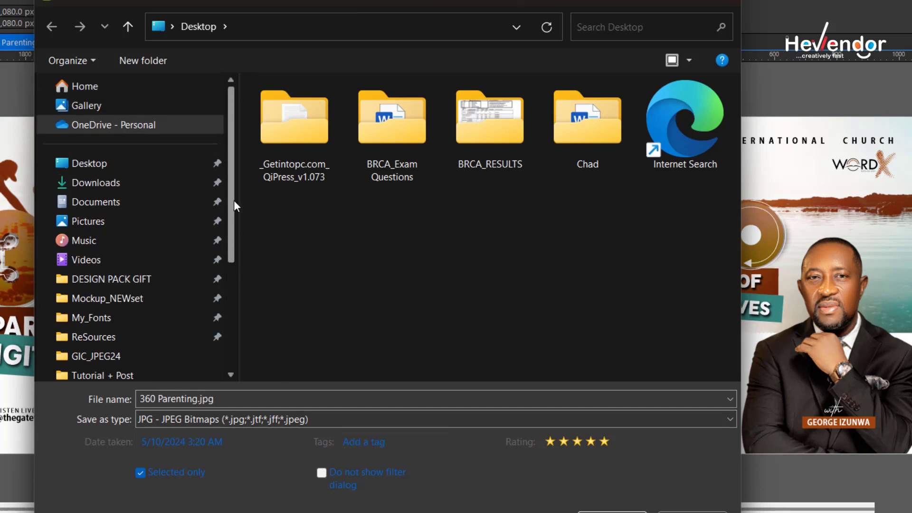
pyautogui.moveTo(234, 215); pyautogui.dragTo(244, 180)
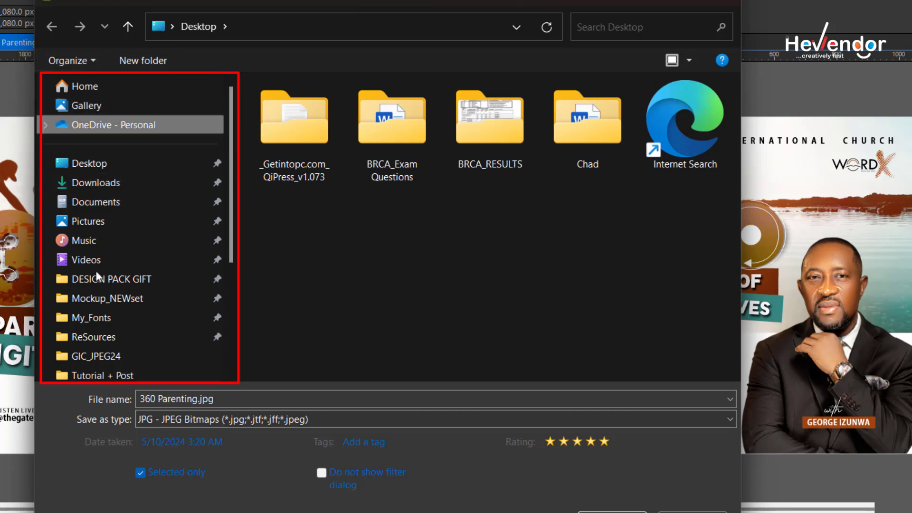
pyautogui.click(115, 169)
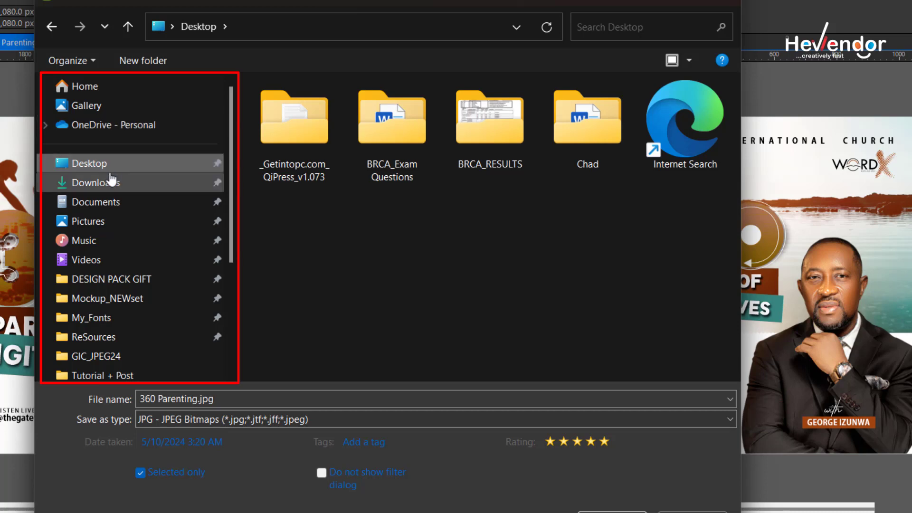
pyautogui.click(107, 184)
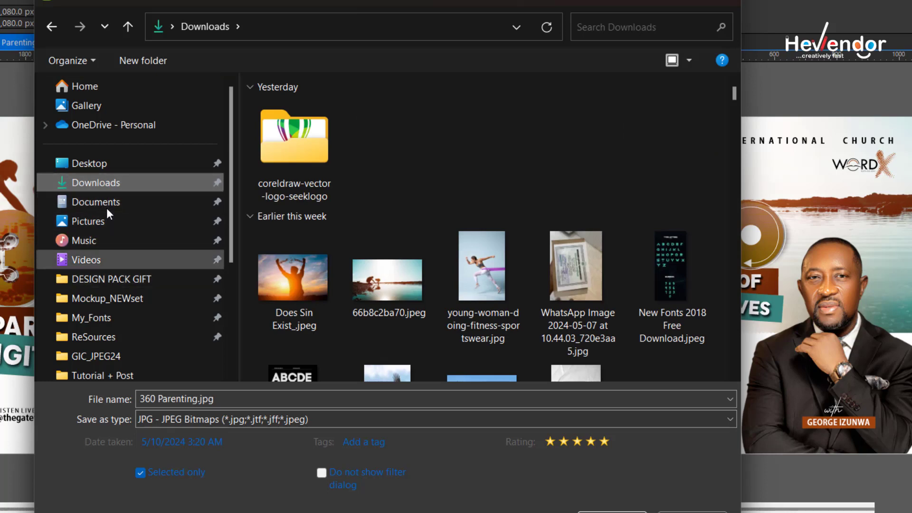
pyautogui.moveTo(230, 200)
pyautogui.mouseDown()
pyautogui.moveTo(232, 327)
pyautogui.moveTo(237, 191)
pyautogui.mouseUp()
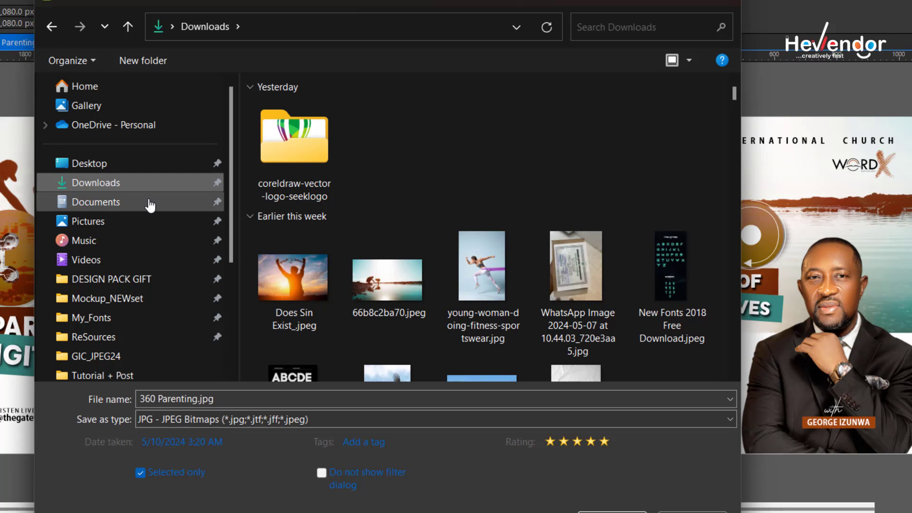
pyautogui.click(123, 166)
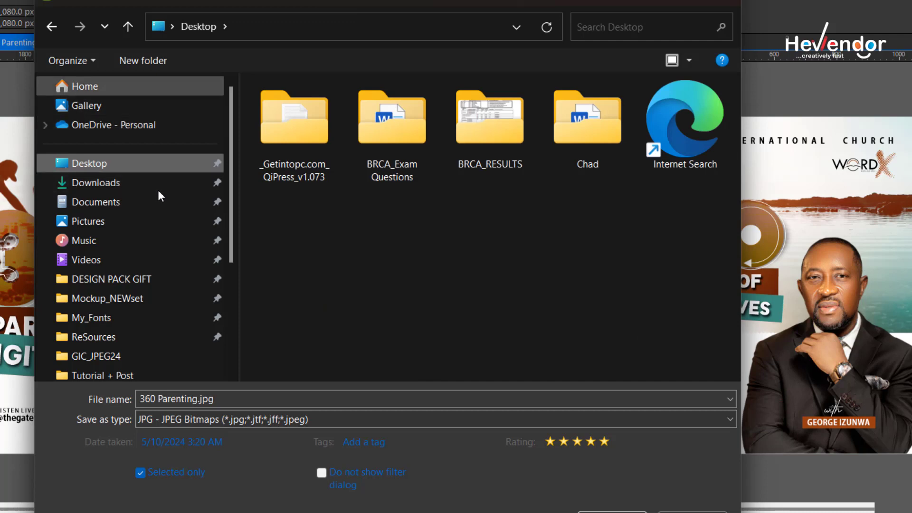
# Check Documents and its GIC_JPEG24 folder, then export 360 Parenting.jpg to the Desktop
pyautogui.click(134, 204)
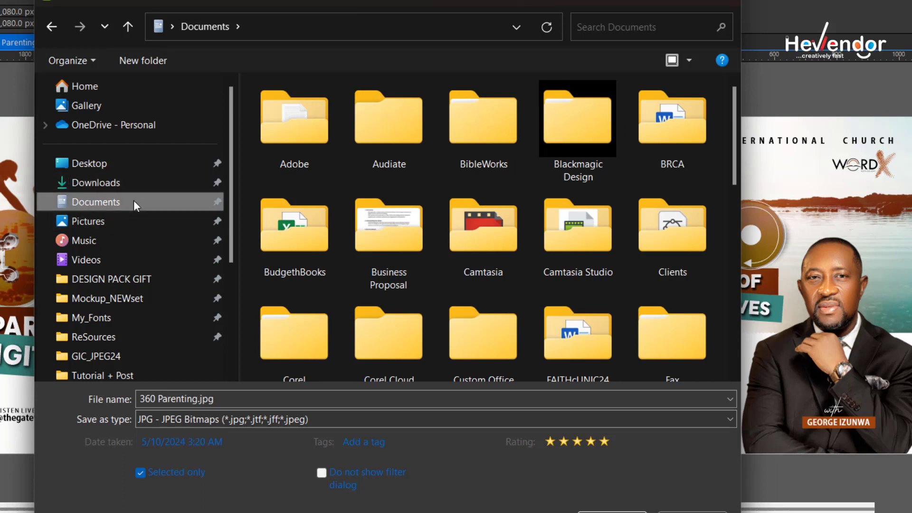
pyautogui.moveTo(737, 138); pyautogui.dragTo(736, 200)
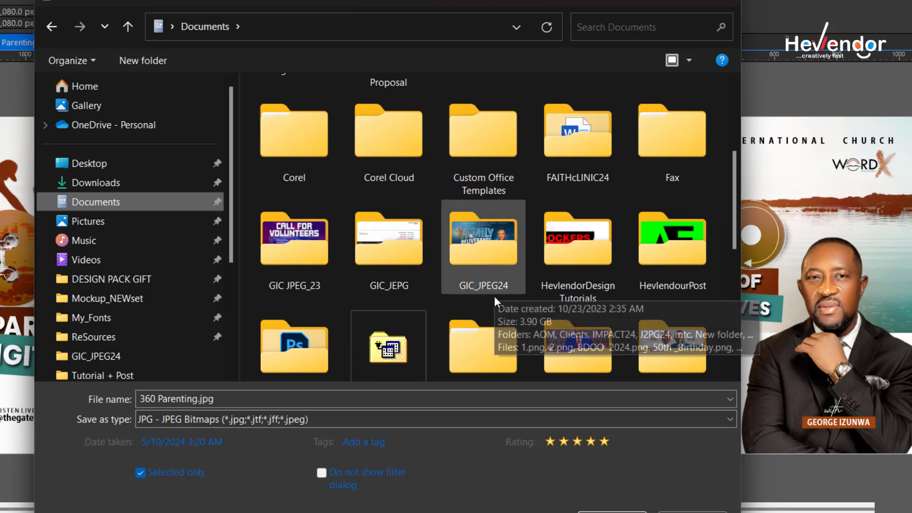
pyautogui.doubleClick(488, 263)
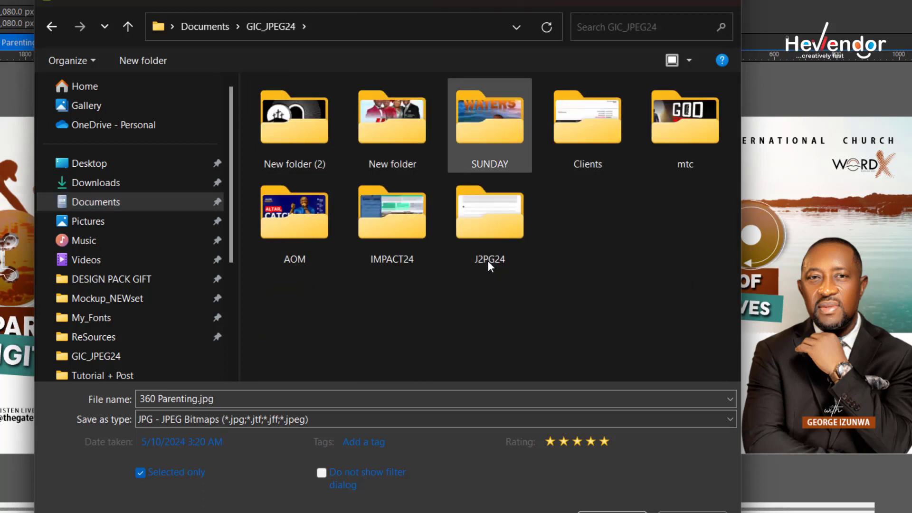
pyautogui.click(142, 164)
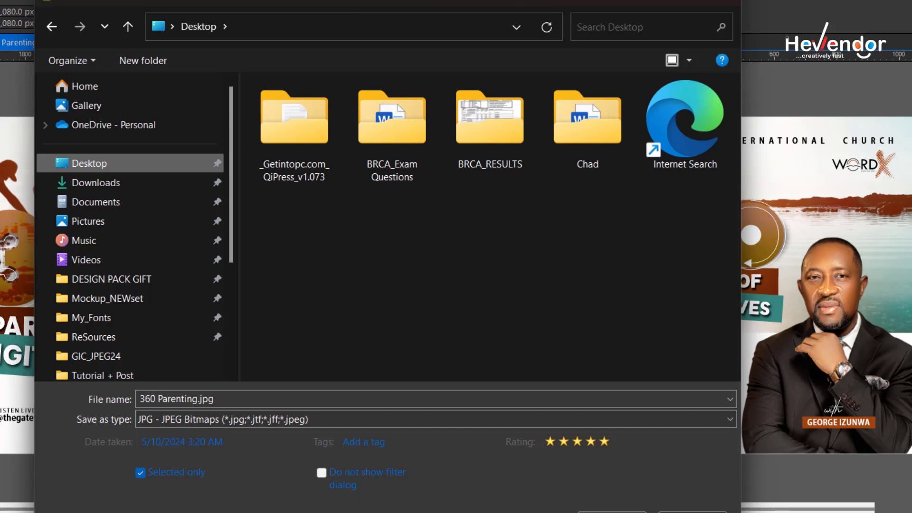
pyautogui.click(611, 512)
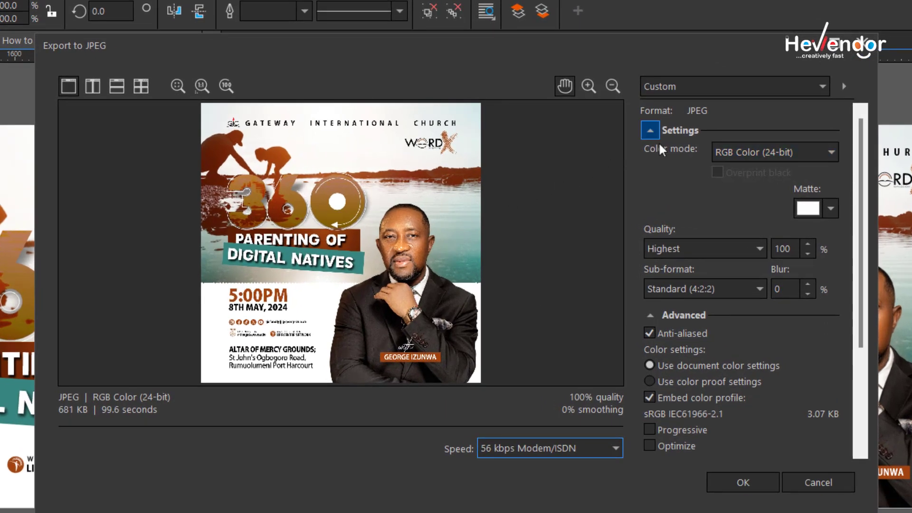
pyautogui.click(822, 86)
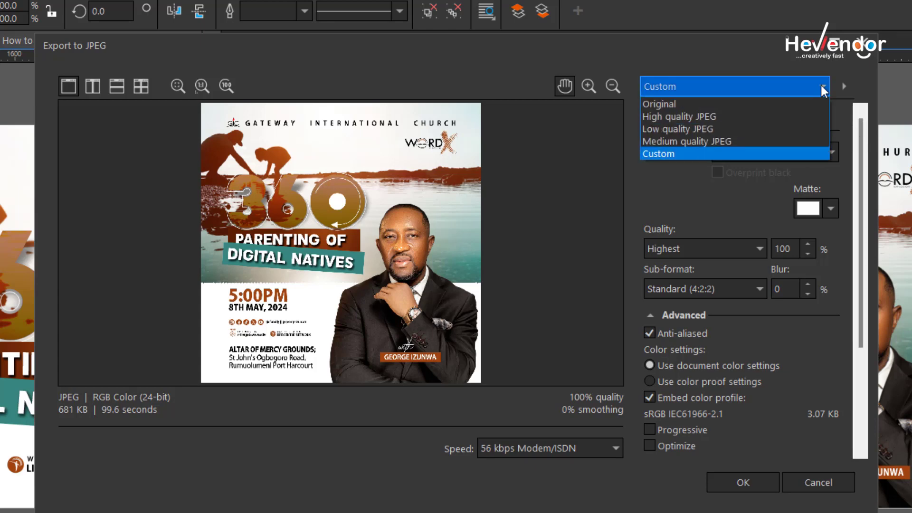
pyautogui.click(679, 116)
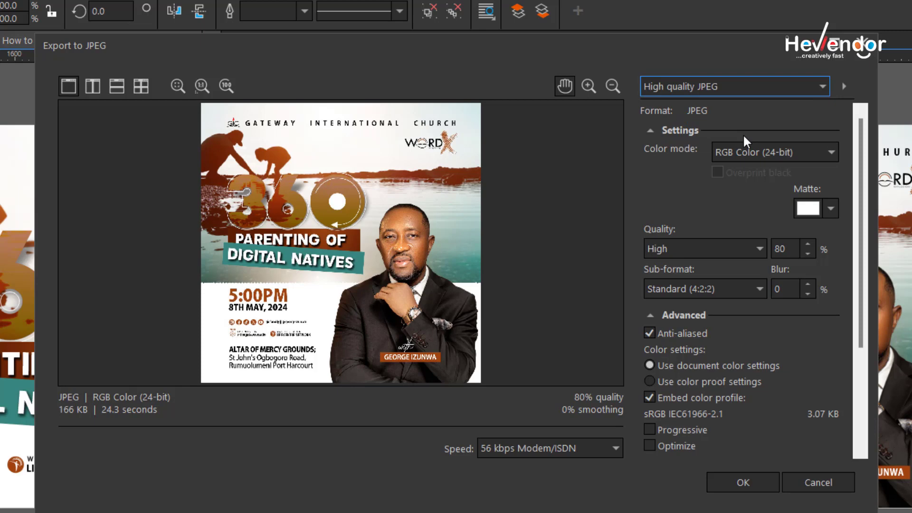
pyautogui.click(813, 83)
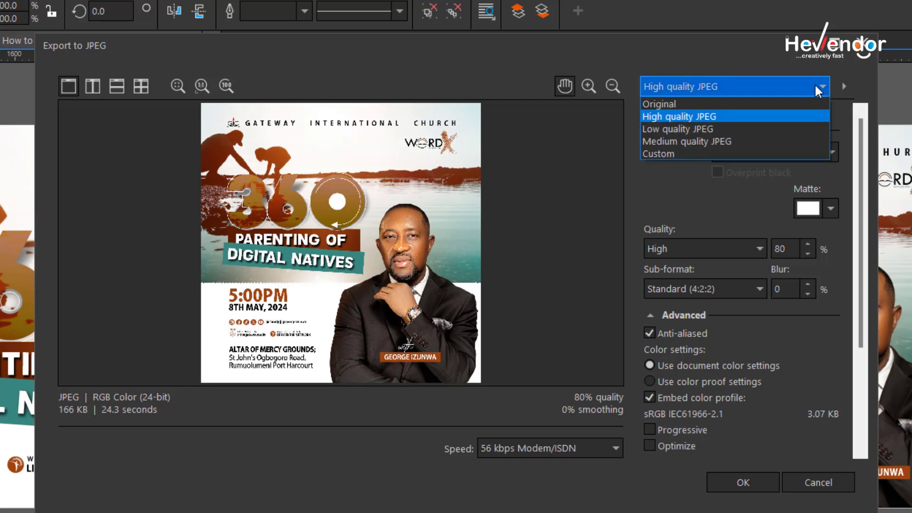
pyautogui.press('Down')
pyautogui.press('Down')
pyautogui.press('Up')
pyautogui.press('Up')
pyautogui.press('Up')
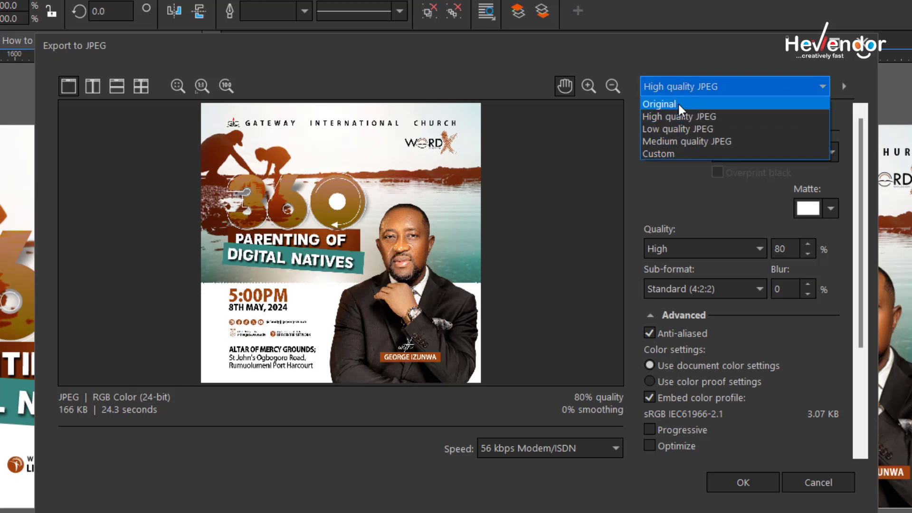
pyautogui.click(678, 105)
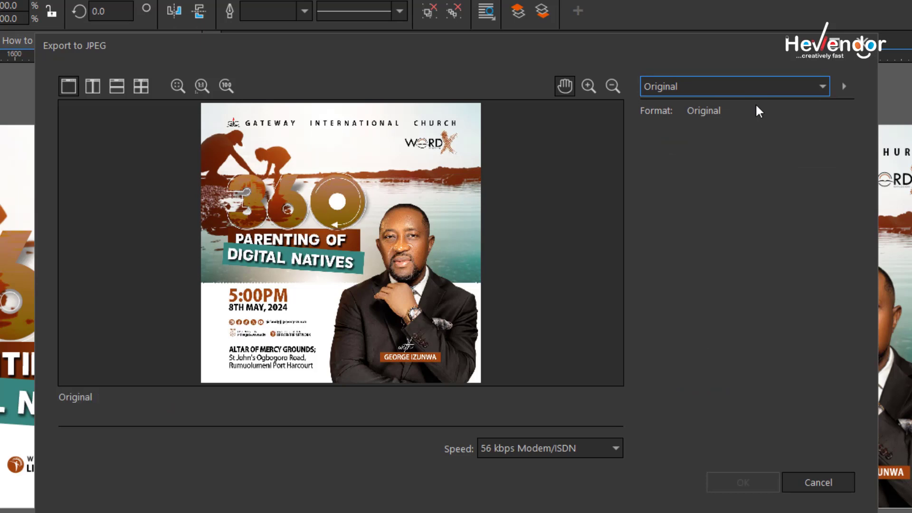
pyautogui.click(824, 86)
pyautogui.click(682, 117)
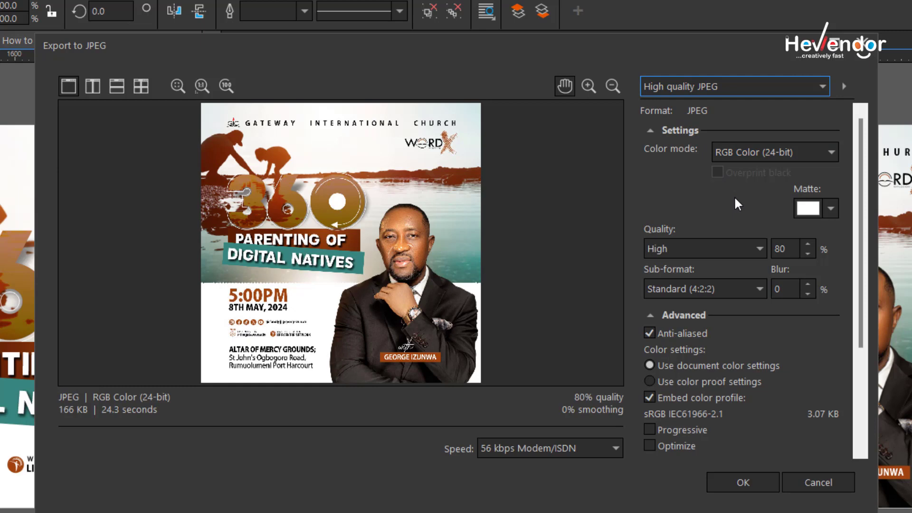
# Set JPEG quality to Highest (100%), keeping RGB Color (24-bit) and Standard (4:2:2) sub-format
pyautogui.click(756, 249)
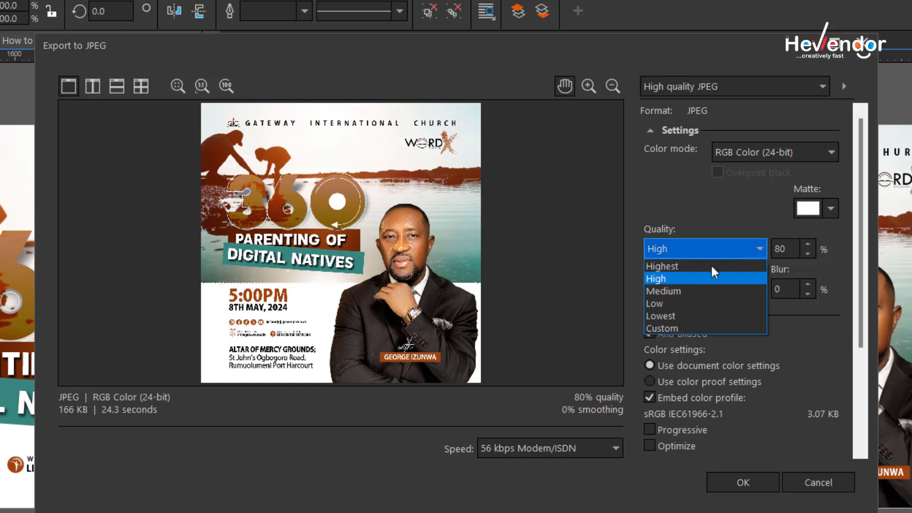
pyautogui.click(698, 267)
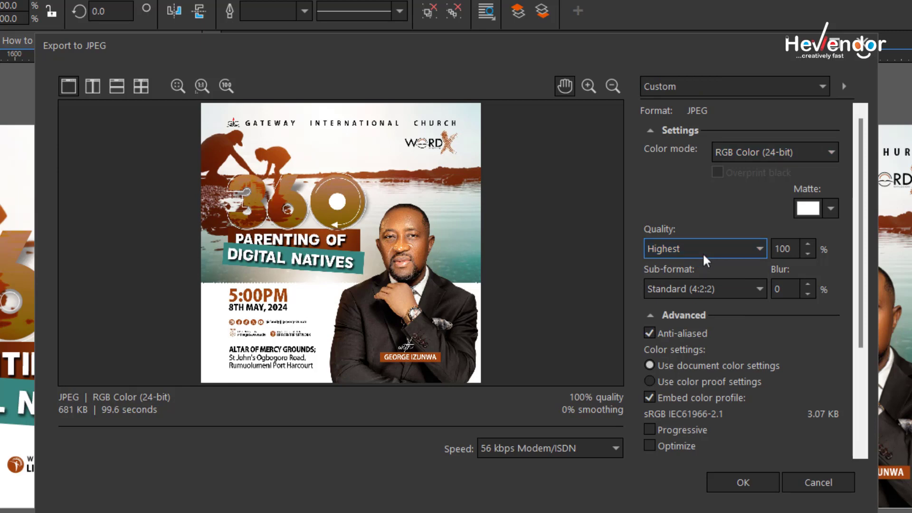
pyautogui.hotkey('shift', 'Tab')
pyautogui.click(829, 152)
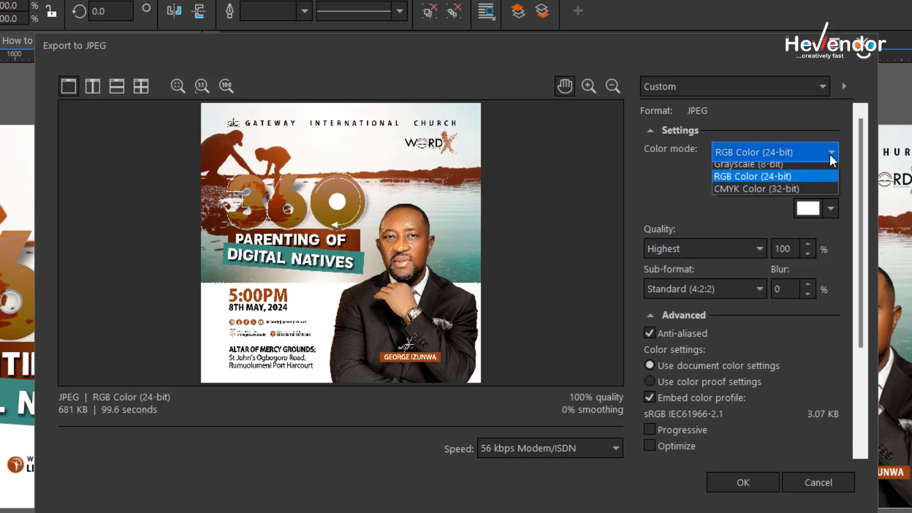
pyautogui.click(800, 183)
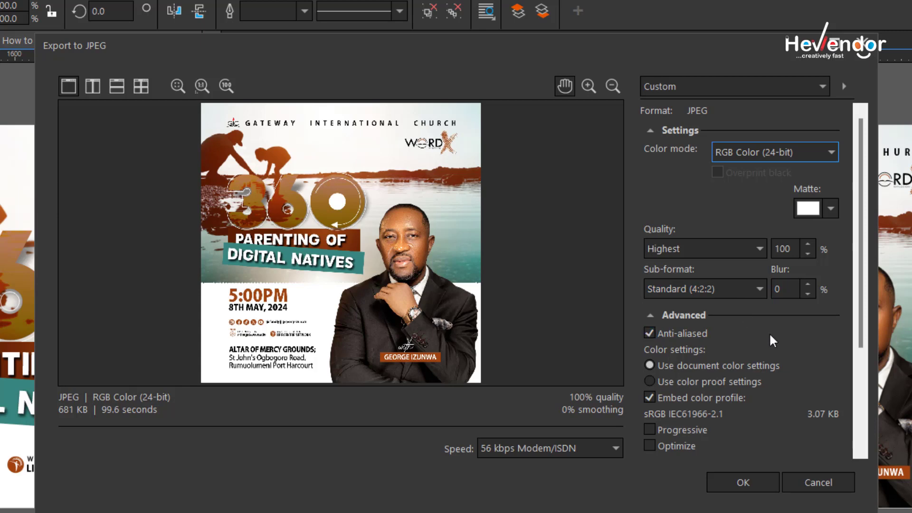
pyautogui.click(759, 288)
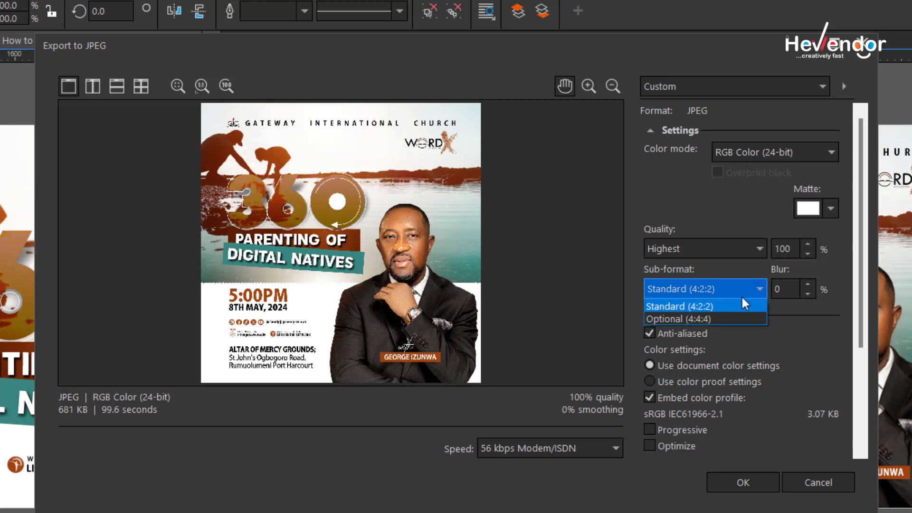
pyautogui.click(719, 307)
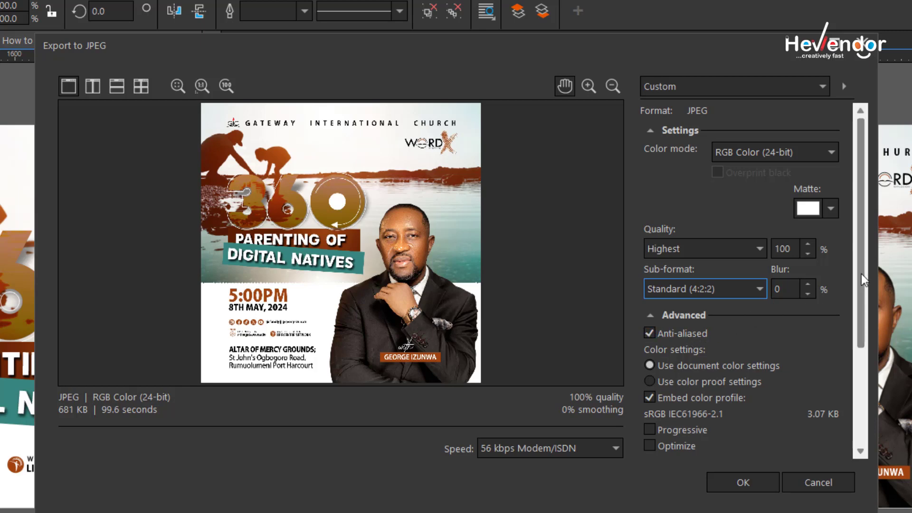
# Confirm the 1080 × 1080 px, 300 resolution transformation settings and complete the JPEG export
pyautogui.moveTo(861, 274); pyautogui.dragTo(864, 336)
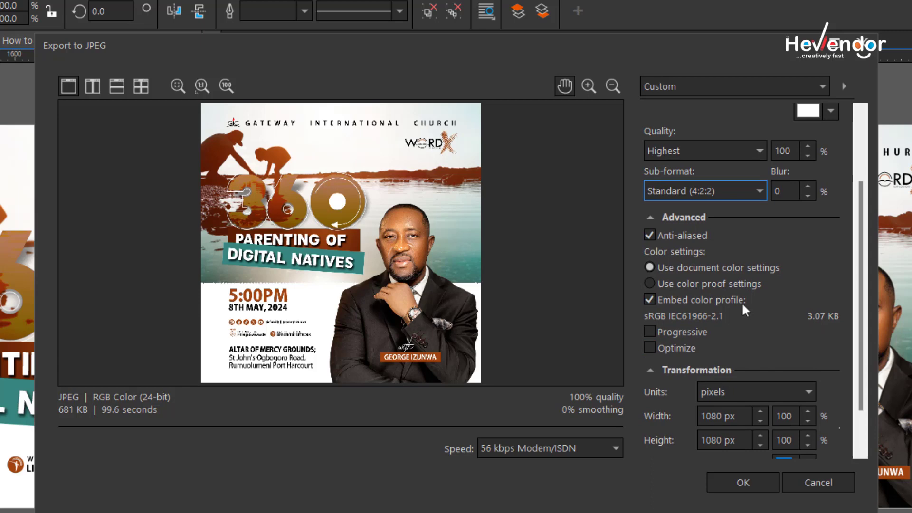
pyautogui.moveTo(858, 327); pyautogui.dragTo(856, 385)
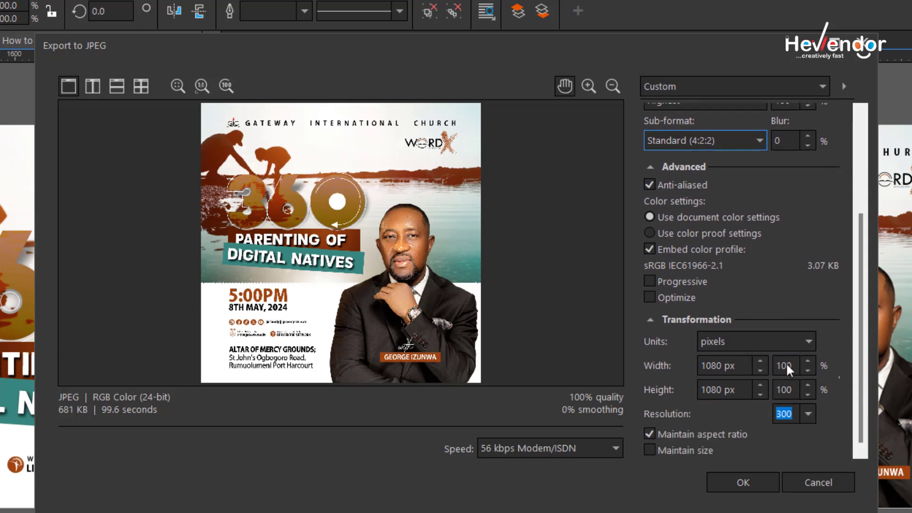
pyautogui.click(649, 320)
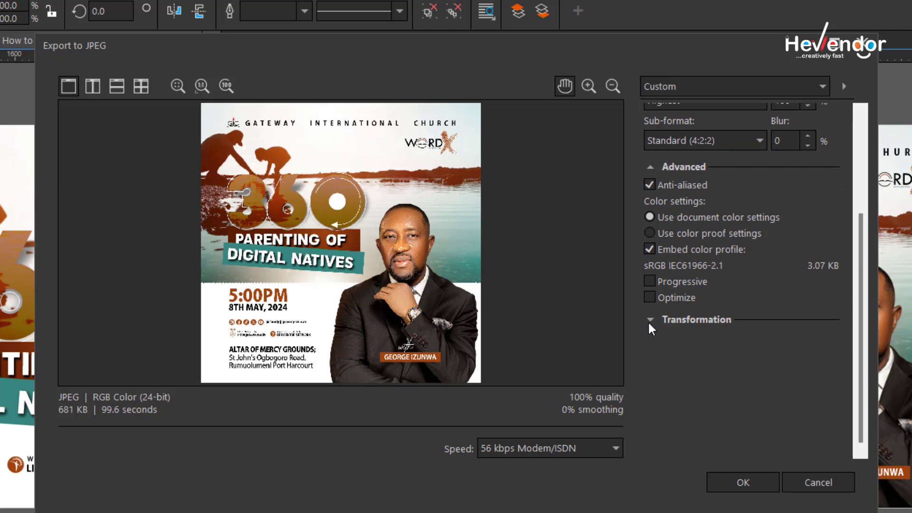
pyautogui.click(649, 320)
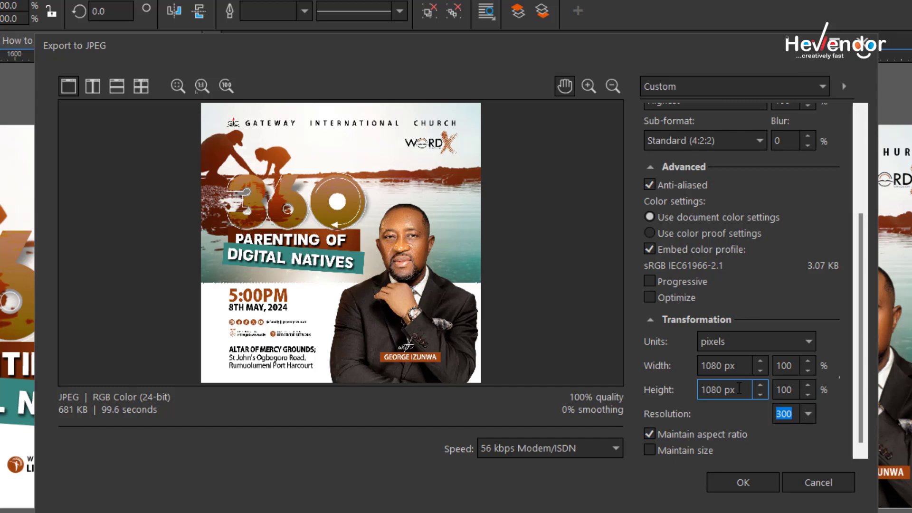
pyautogui.click(729, 478)
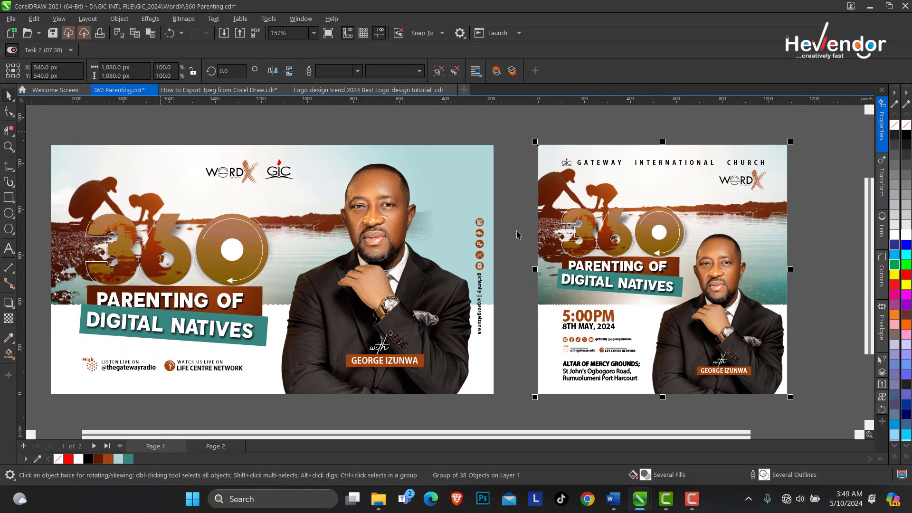
pyautogui.hotkey('ctrl', 'e')
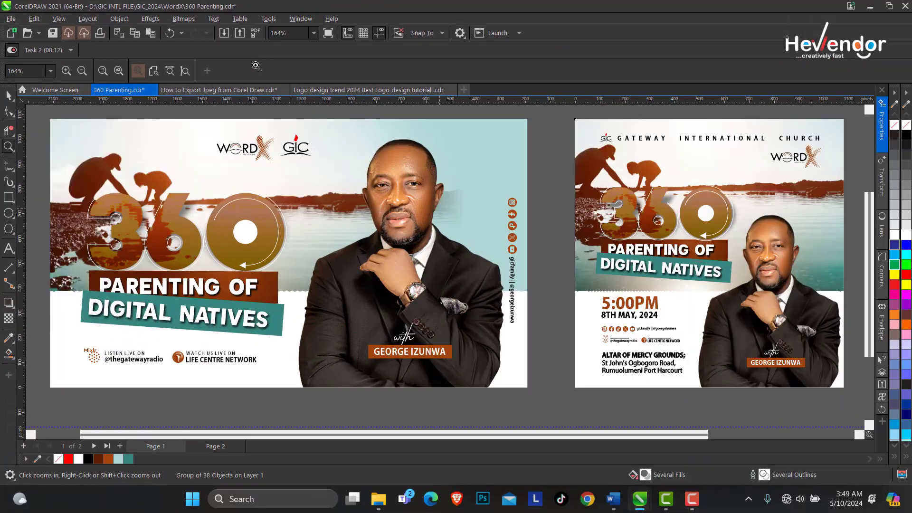
pyautogui.press('space')
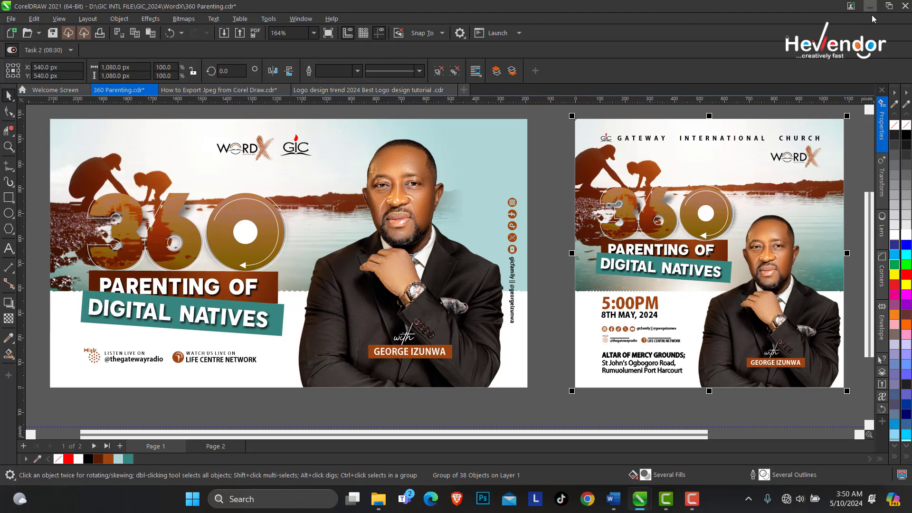
# In a maximized File Explorer on the Desktop folder, view 360 Parenting.jpg in Photos, then close it
pyautogui.moveTo(382, 504)
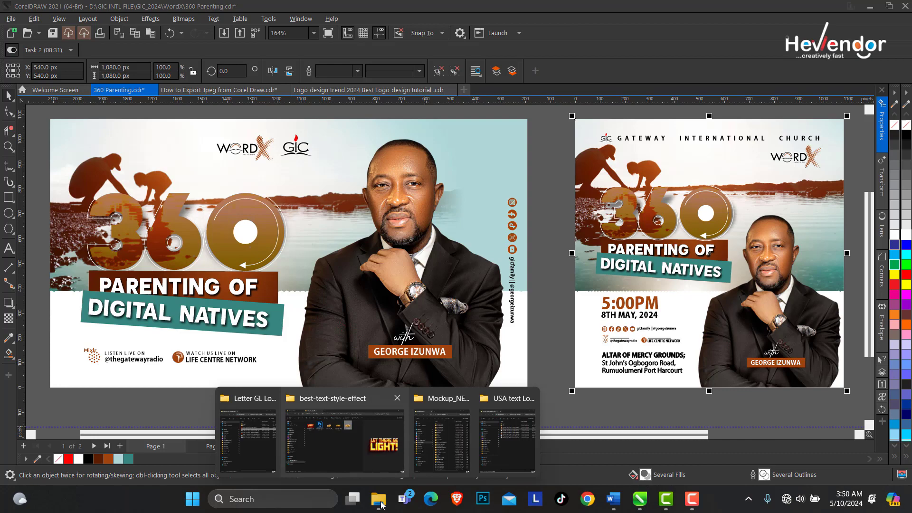
pyautogui.click(257, 446)
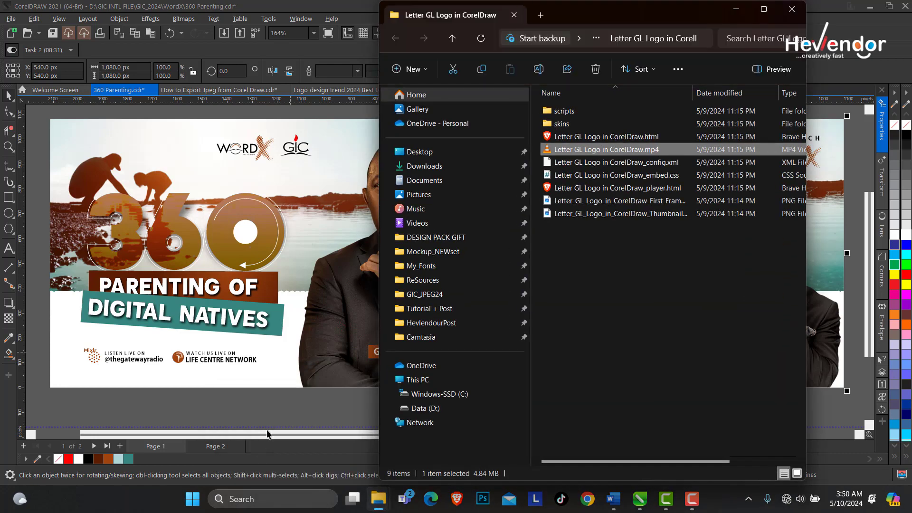
pyautogui.click(441, 150)
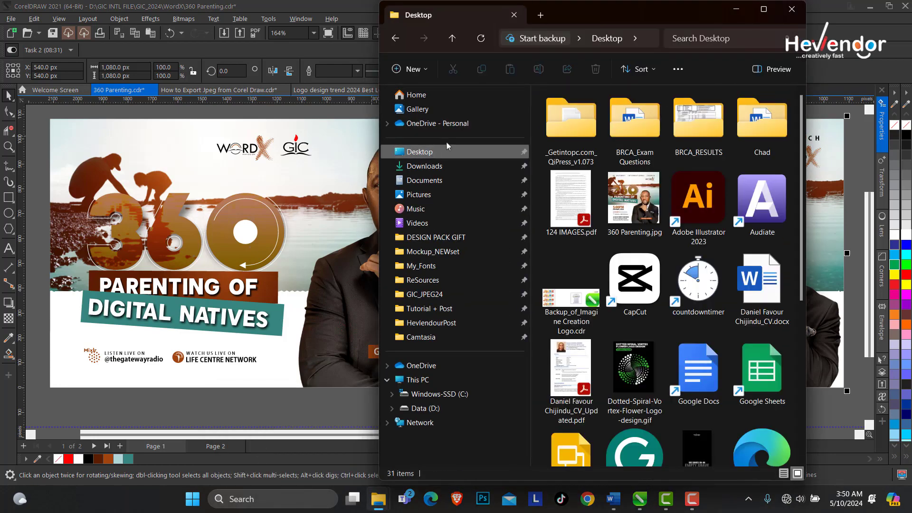
pyautogui.click(760, 13)
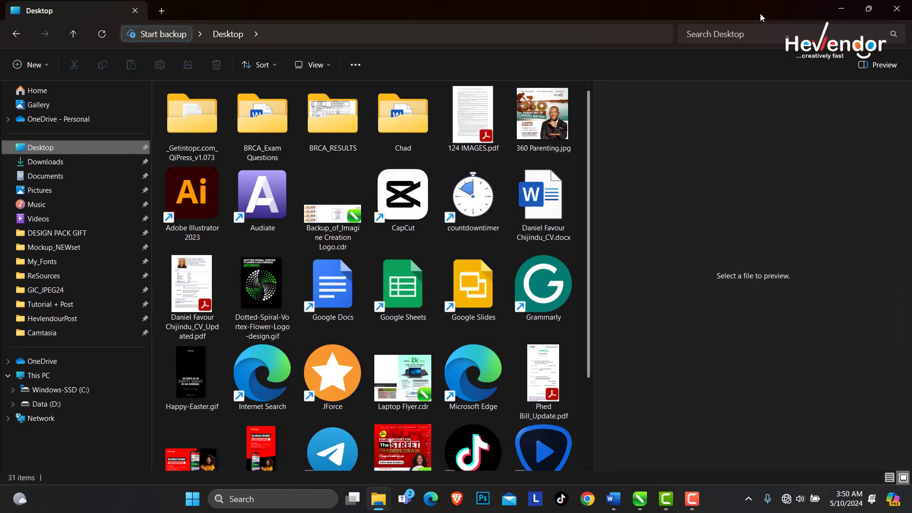
pyautogui.click(548, 127)
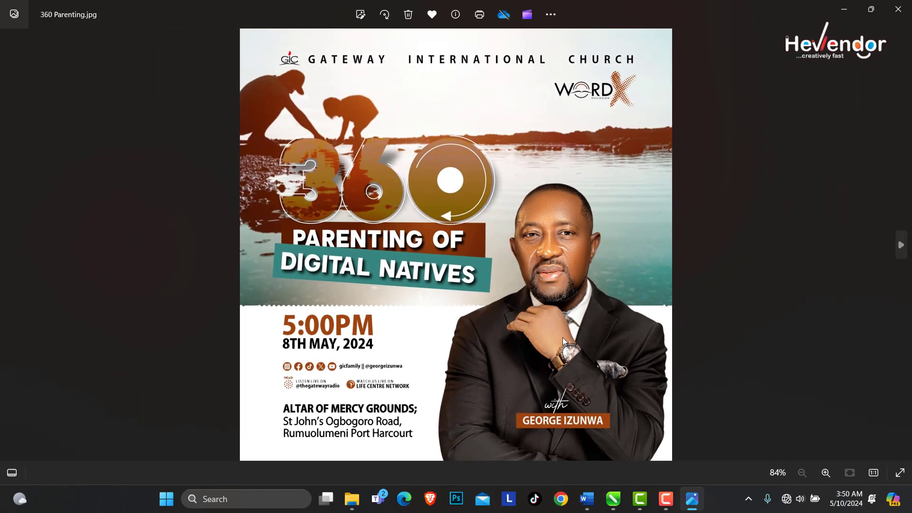
pyautogui.click(897, 10)
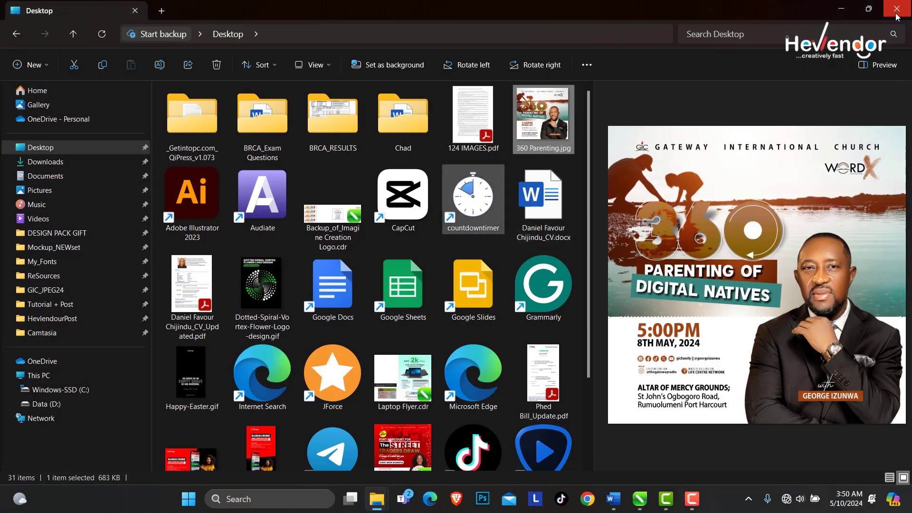